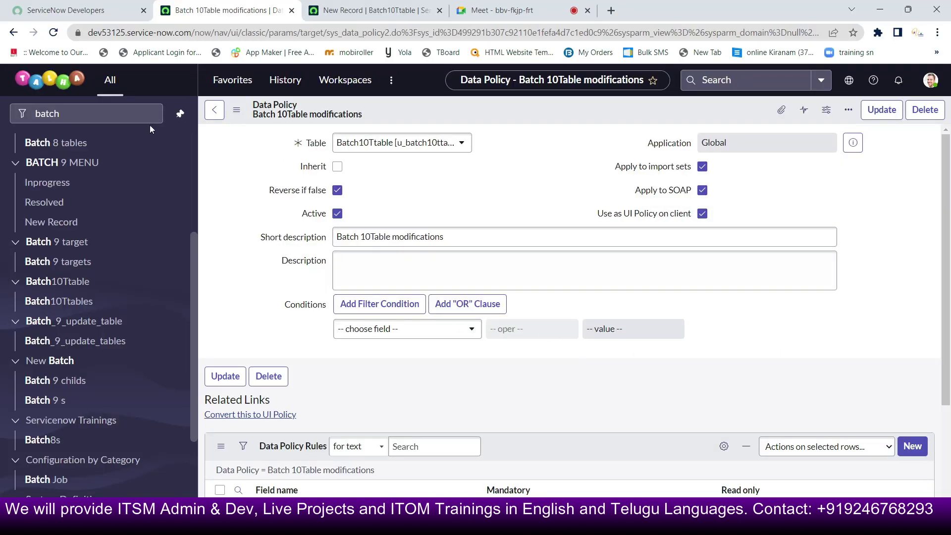
# Open the incident list using incident.list in the navigator filter and start a new incident record
pyautogui.click(128, 115)
pyautogui.press('BackSpace')
pyautogui.press('BackSpace')
pyautogui.press('BackSpace')
pyautogui.press('BackSpace')
pyautogui.press('BackSpace')
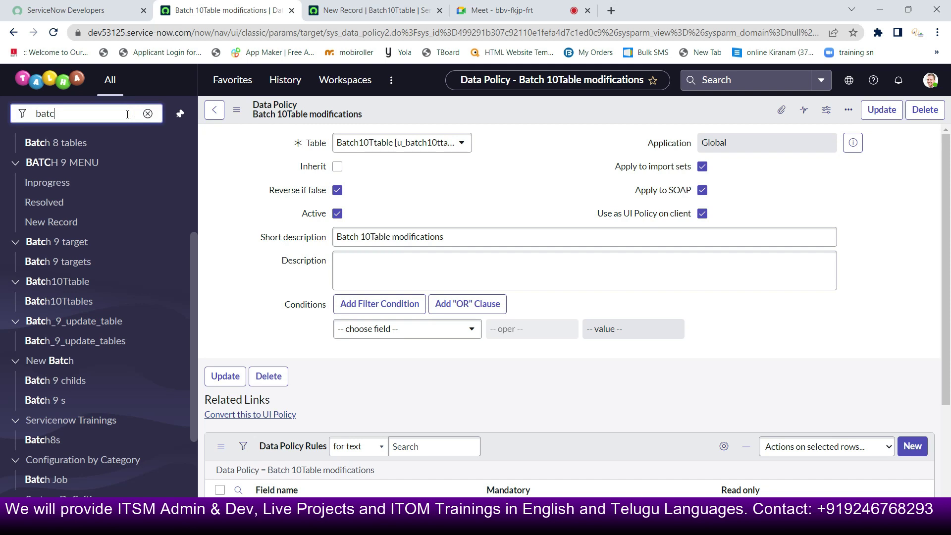
pyautogui.write('incide')
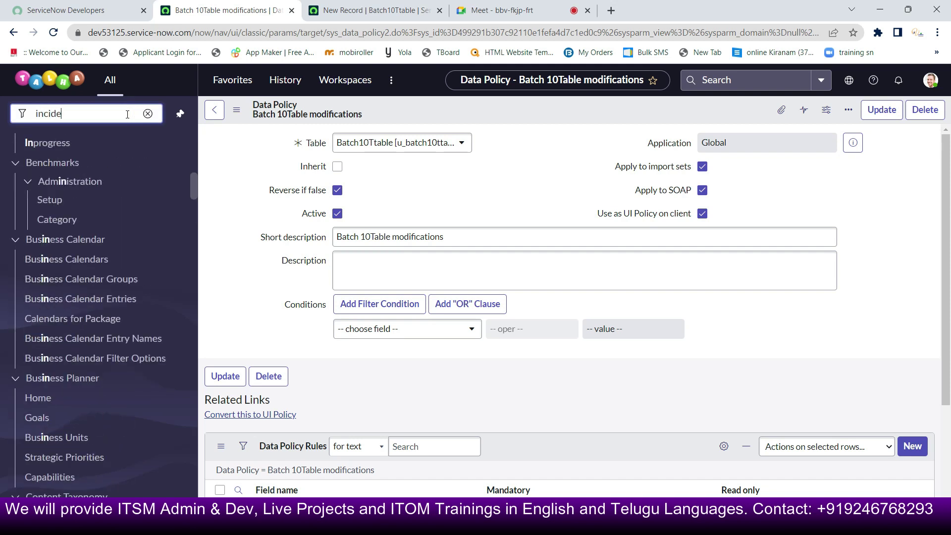
pyautogui.write('nt.list')
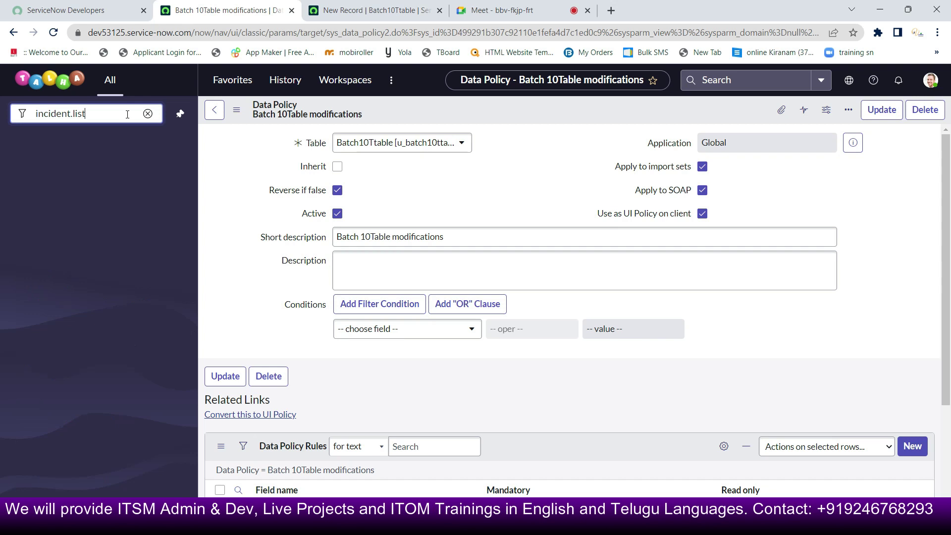
pyautogui.press('Return')
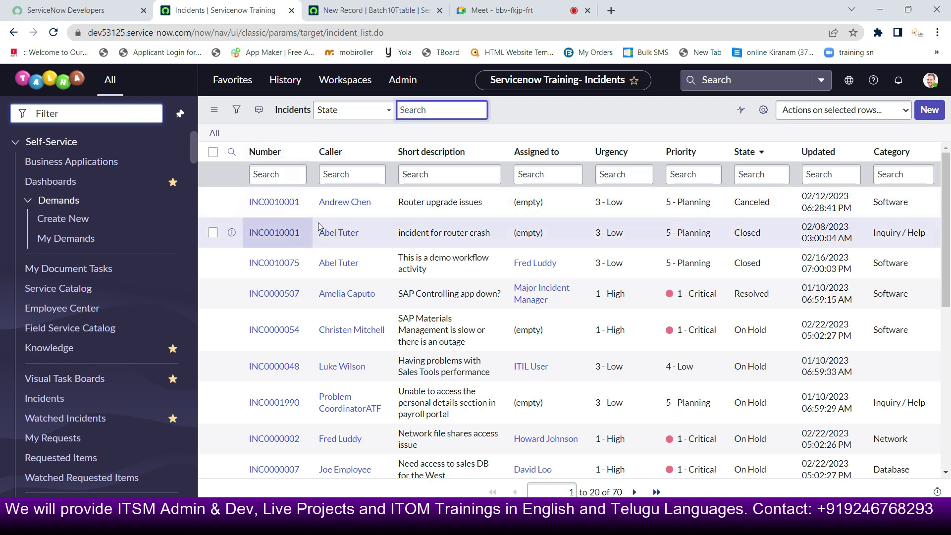
pyautogui.click(927, 111)
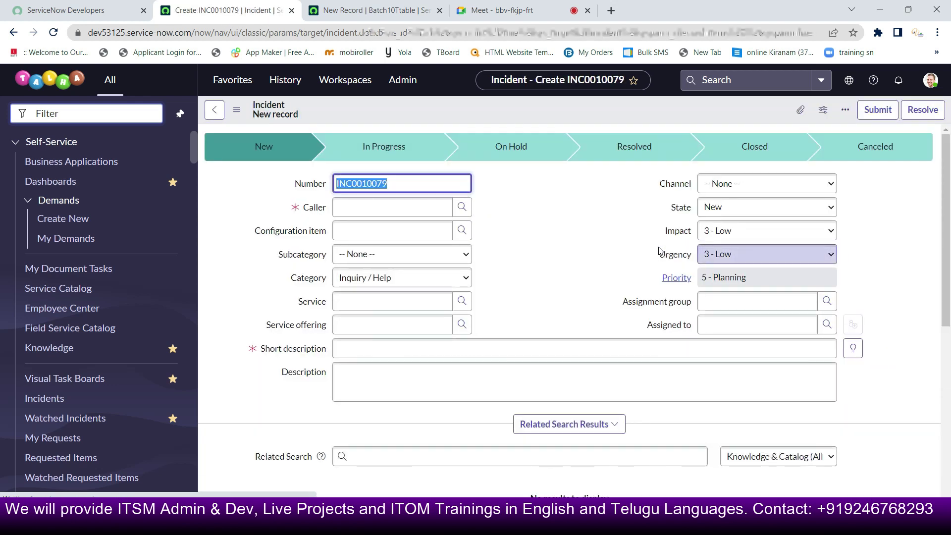
# Look up the users available for the incident's Assigned to field, browse the list and close it without choosing anyone
pyautogui.scroll(-2, 660, 250)
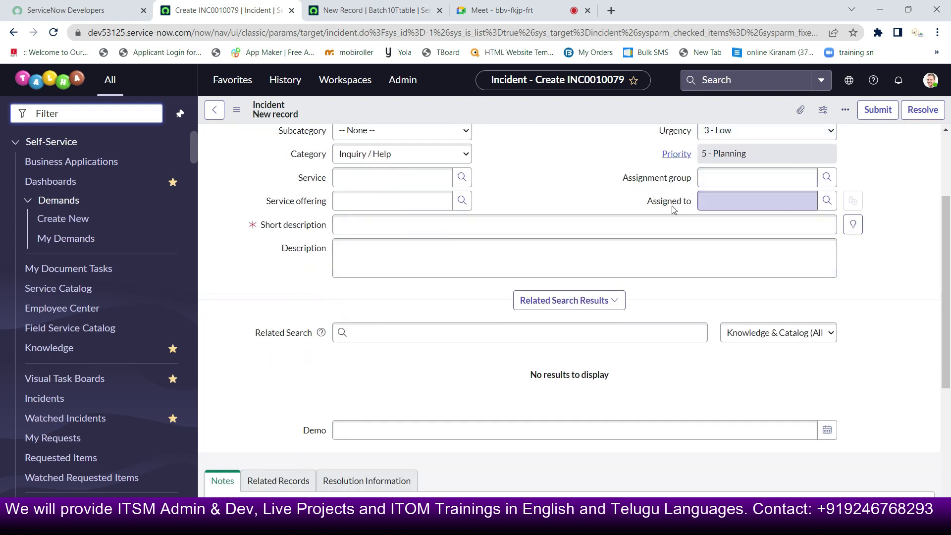
pyautogui.moveTo(673, 209)
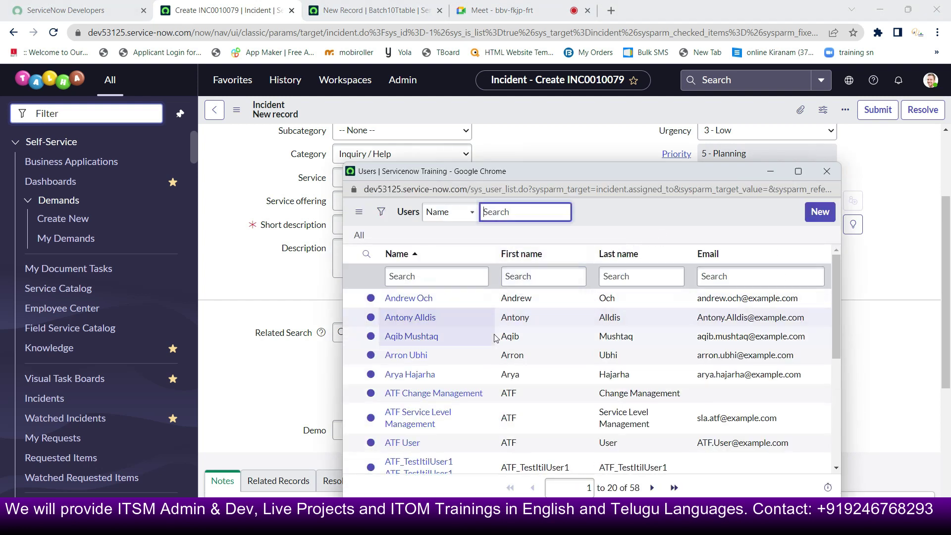
pyautogui.doubleClick(632, 489)
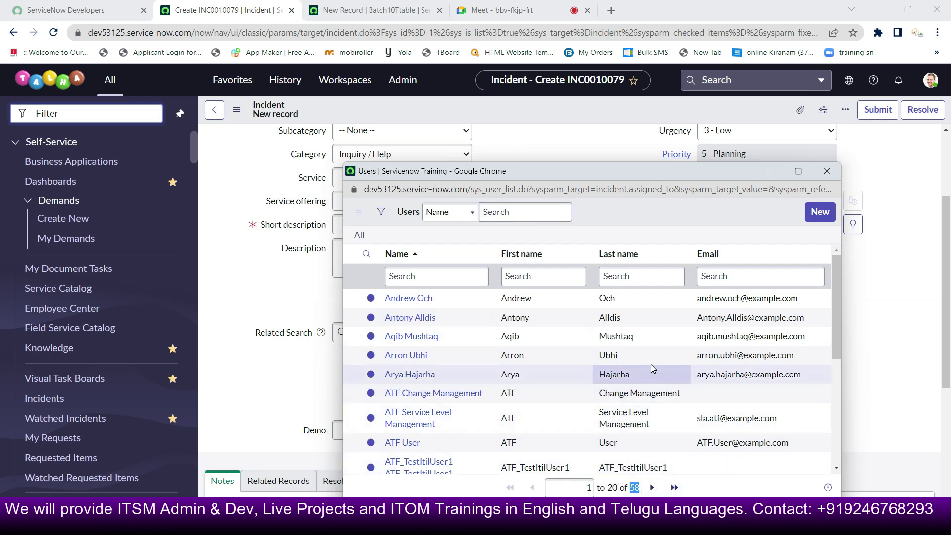
pyautogui.scroll(-4, 474, 347)
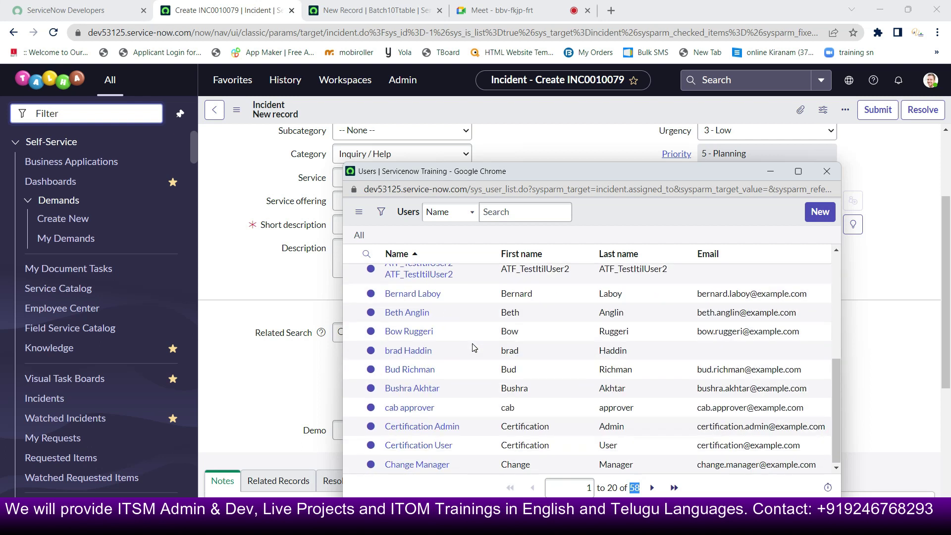
pyautogui.scroll(4, 471, 343)
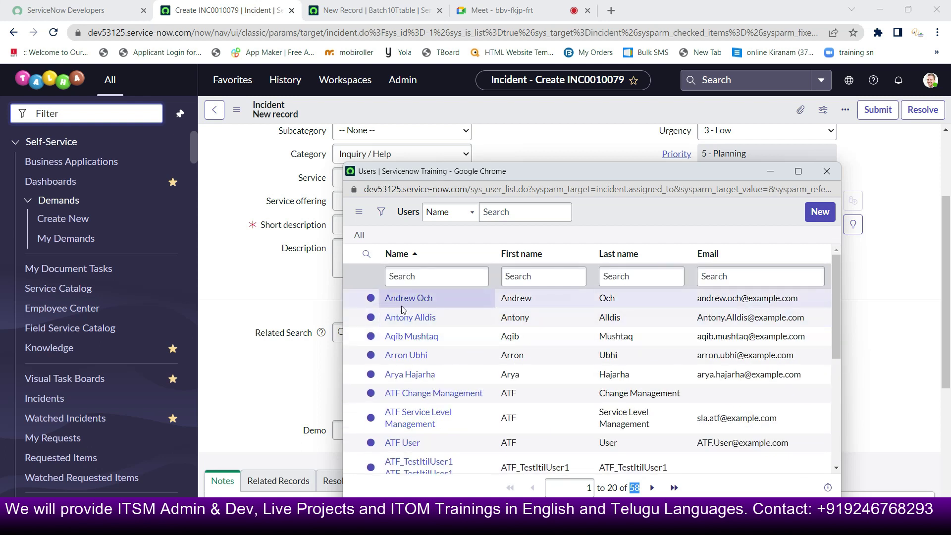
pyautogui.click(827, 174)
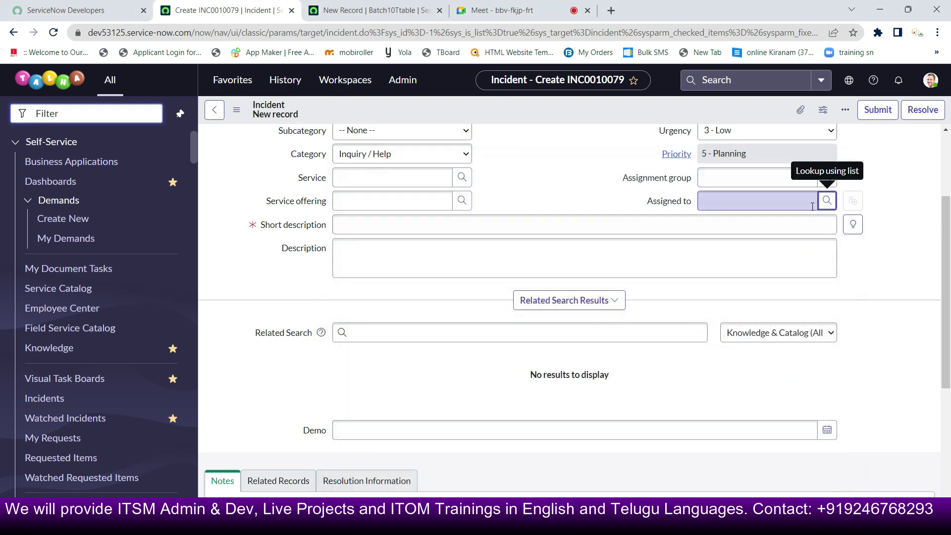
# Set the incident's Assignment group to CAB Approval from the group lookup list
pyautogui.click(776, 180)
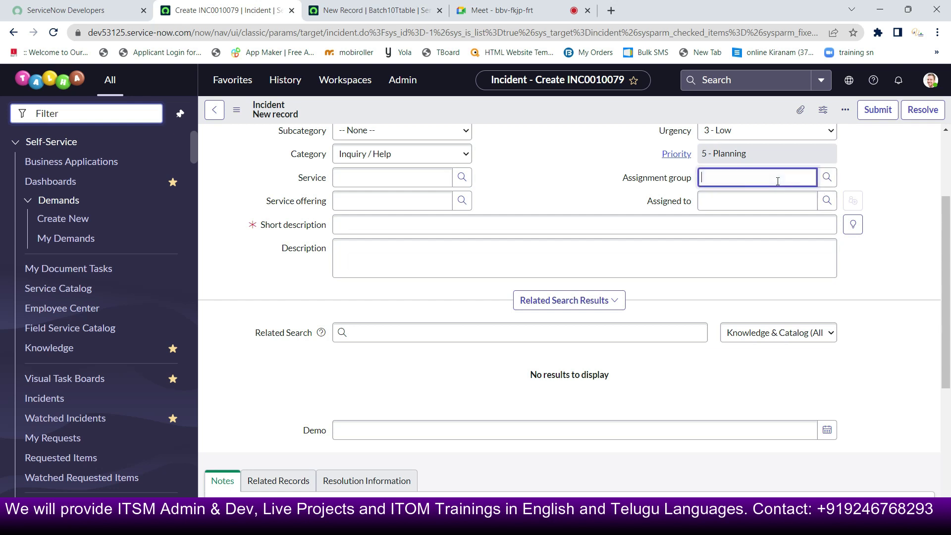
pyautogui.click(827, 177)
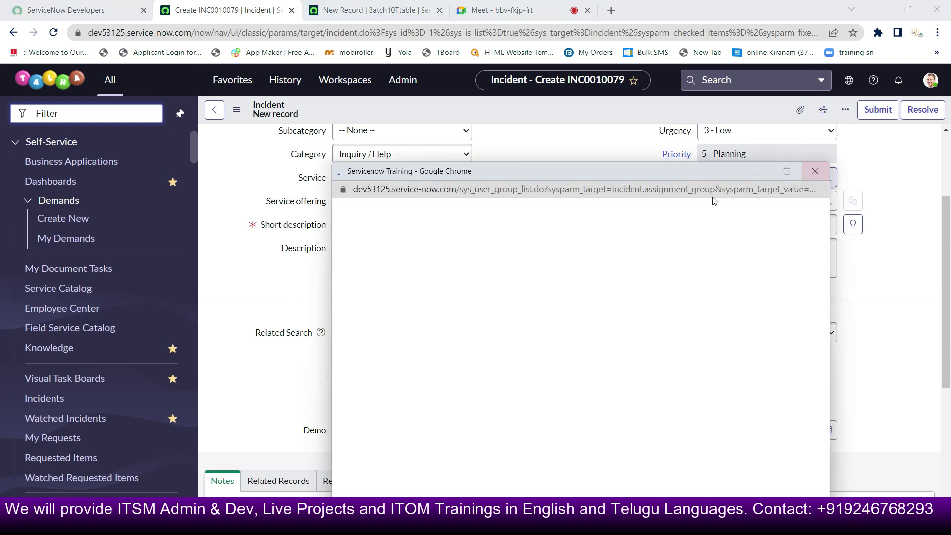
pyautogui.scroll(-3, 434, 360)
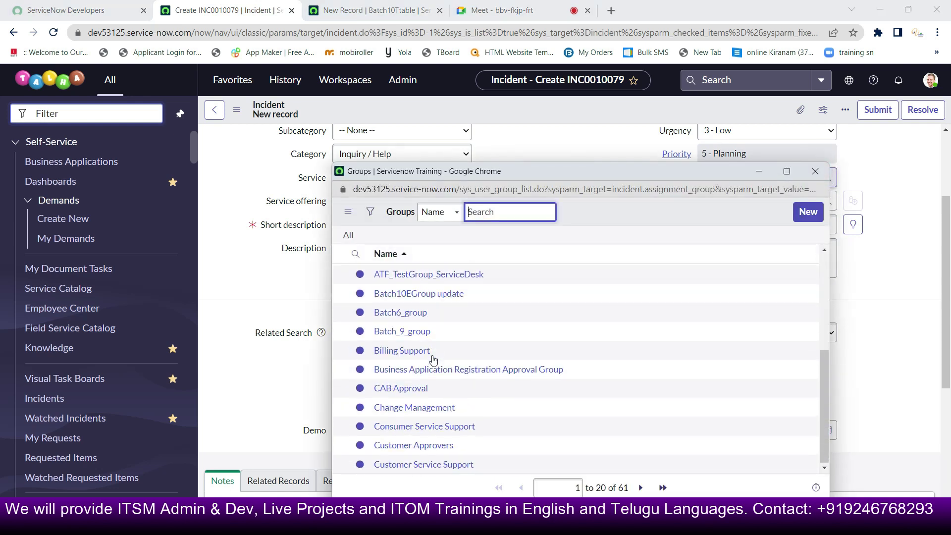
pyautogui.click(411, 389)
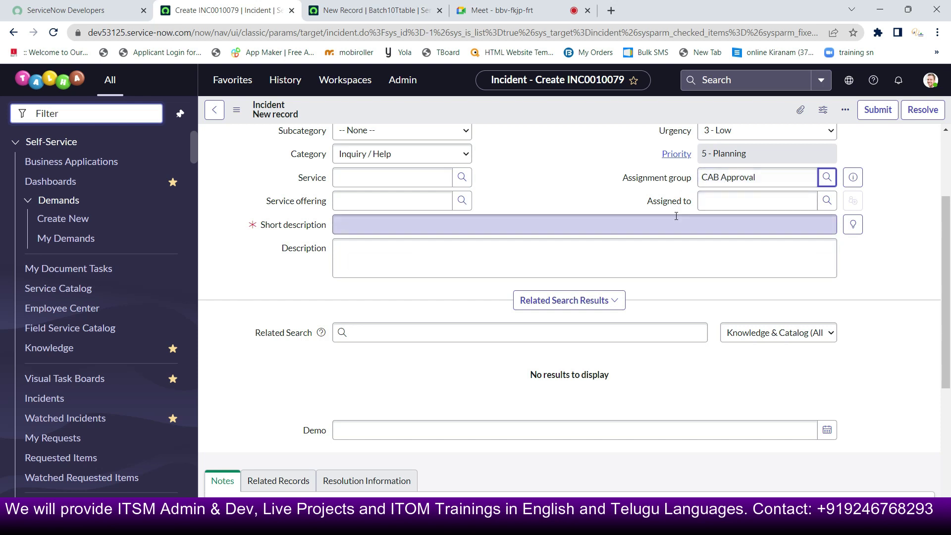
# Review which users the Assigned to lookup offers for the chosen assignment group, and close the list
pyautogui.click(827, 202)
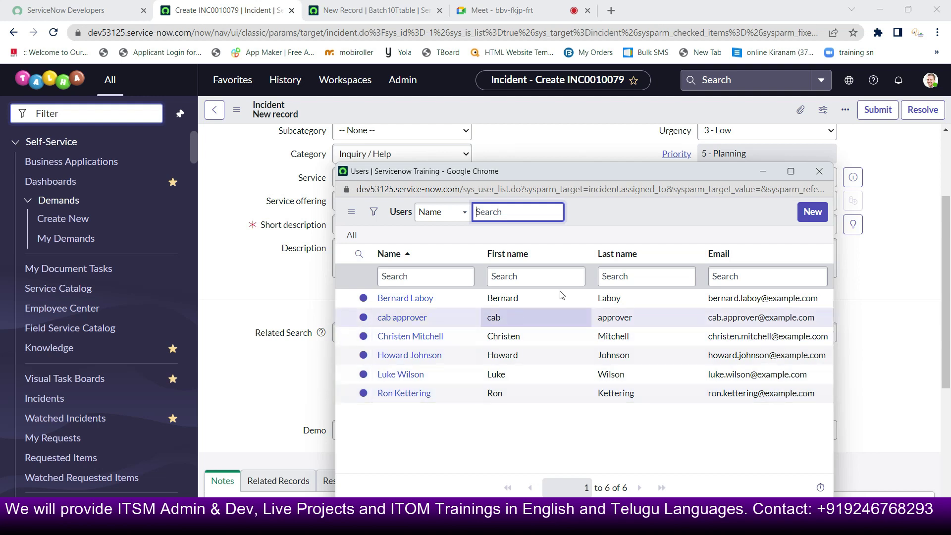
pyautogui.click(819, 171)
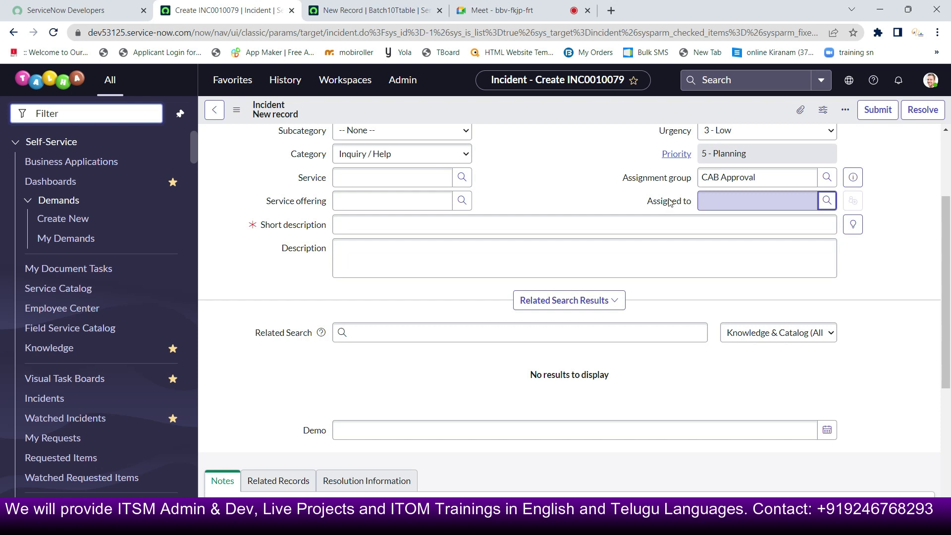
pyautogui.moveTo(669, 200)
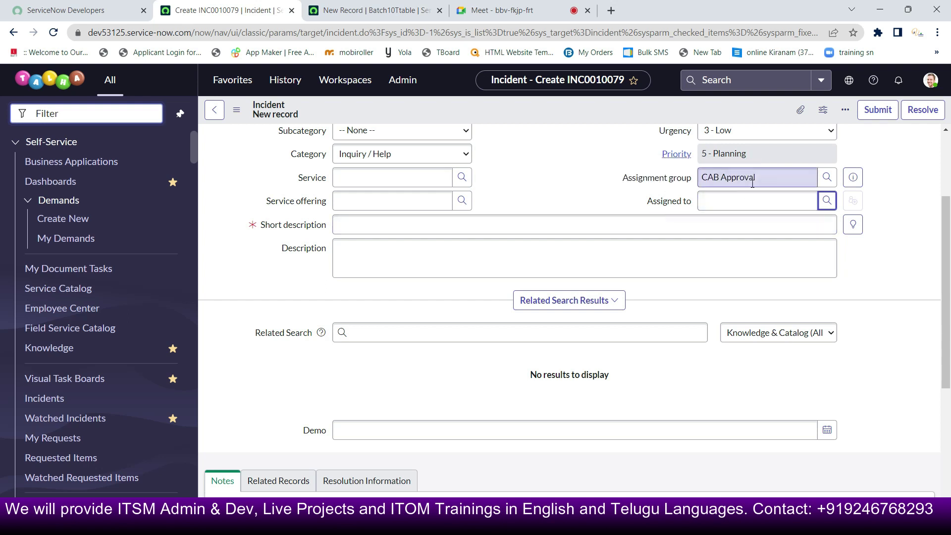
# Clear the CAB Approval value from the incident's Assignment group
pyautogui.tripleClick(768, 179)
pyautogui.press('BackSpace')
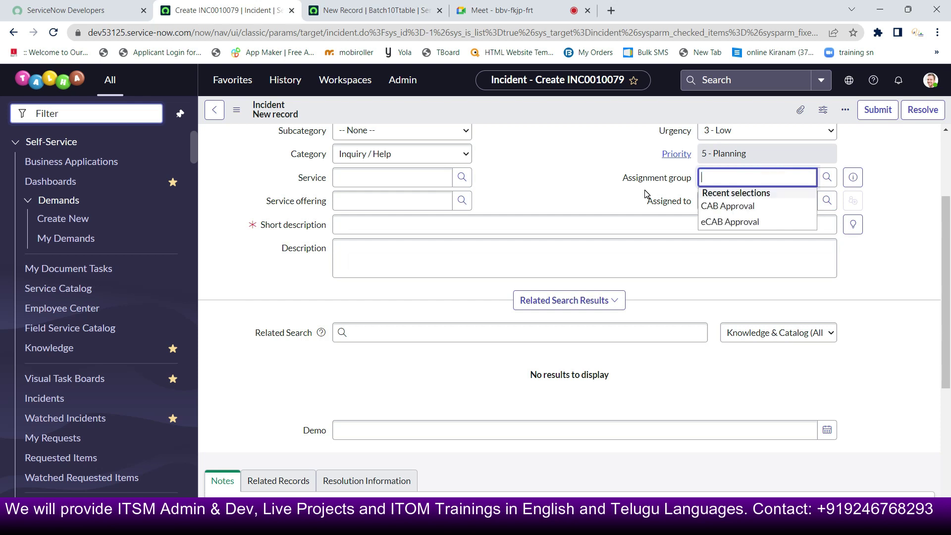
pyautogui.click(563, 198)
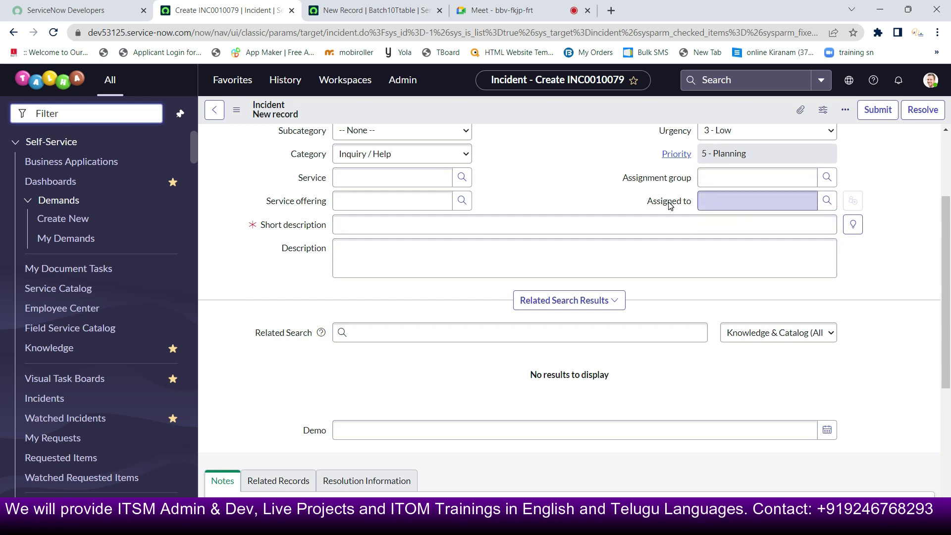
# Open the dictionary configuration of the Assigned to field and examine its reference specification
pyautogui.rightClick(669, 206)
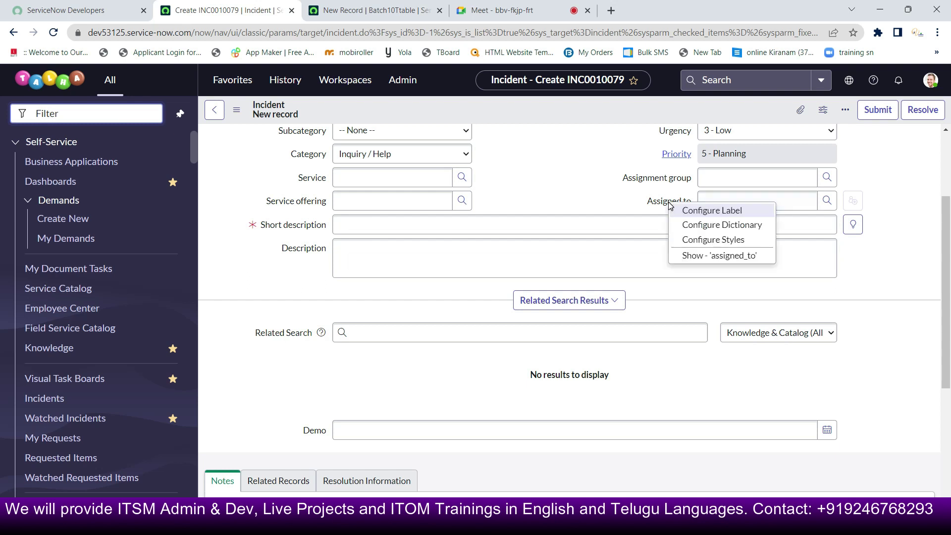
pyautogui.click(694, 226)
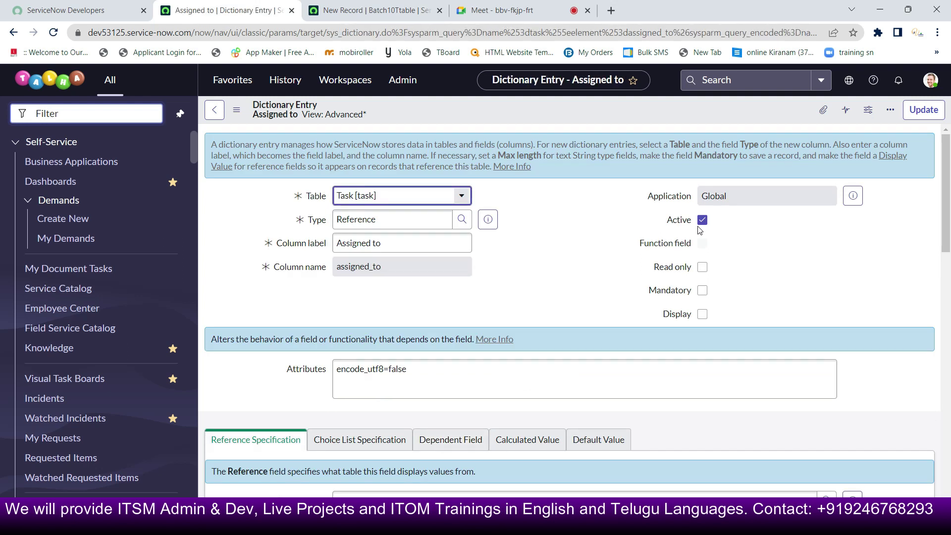
pyautogui.scroll(-5, 589, 281)
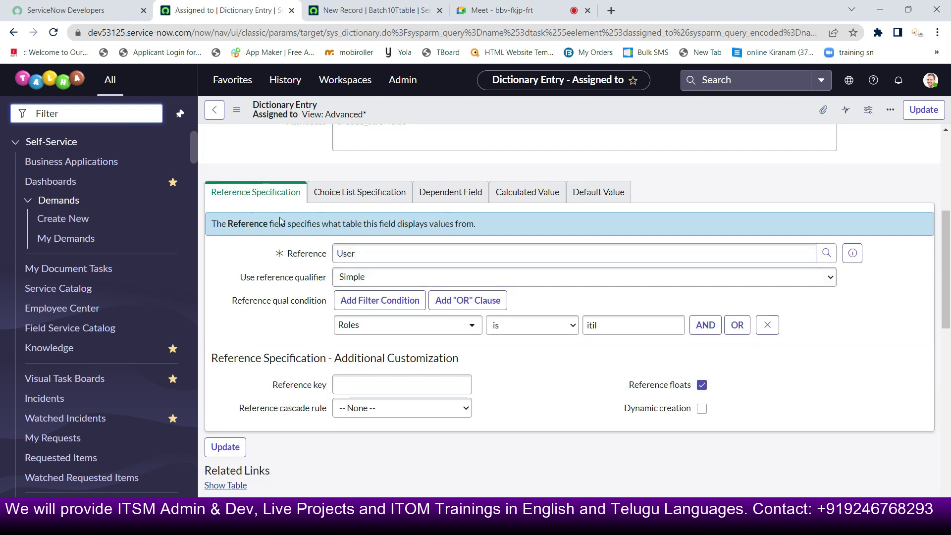
pyautogui.click(358, 253)
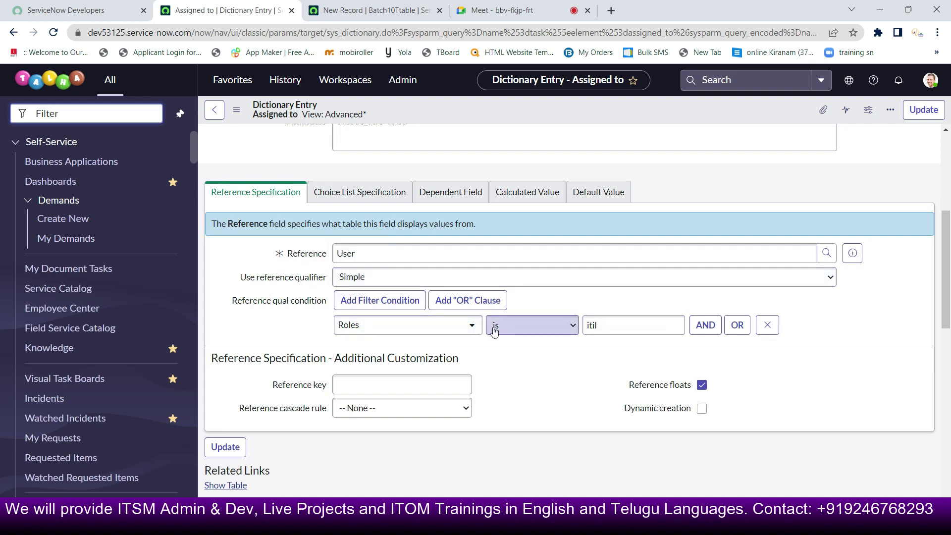
# Switch the reference qualifier to Dynamic, look through the available dynamic filter options and close the list
pyautogui.click(436, 276)
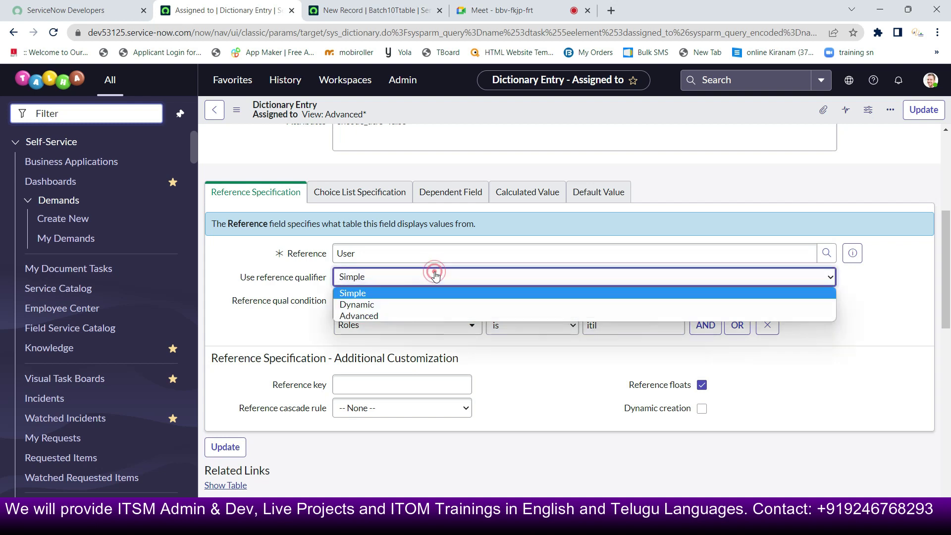
pyautogui.click(419, 304)
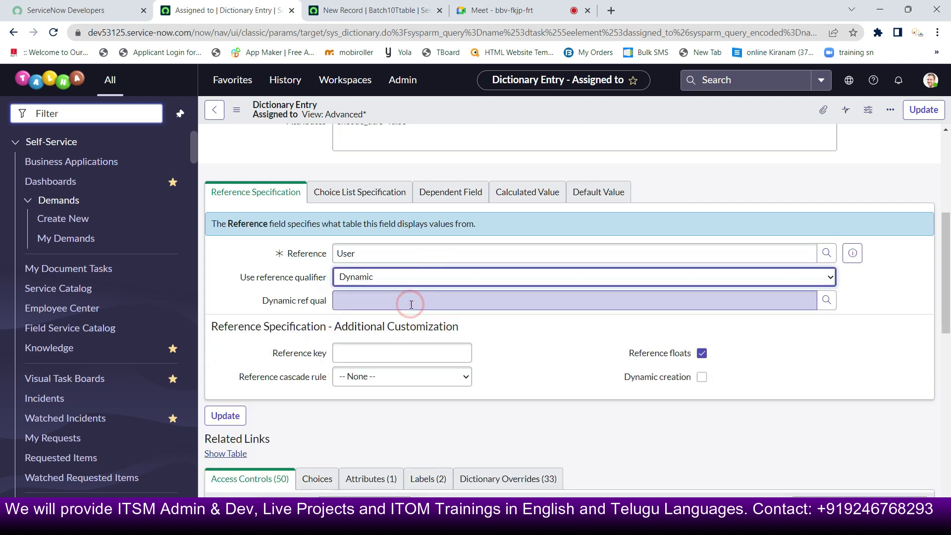
pyautogui.click(825, 304)
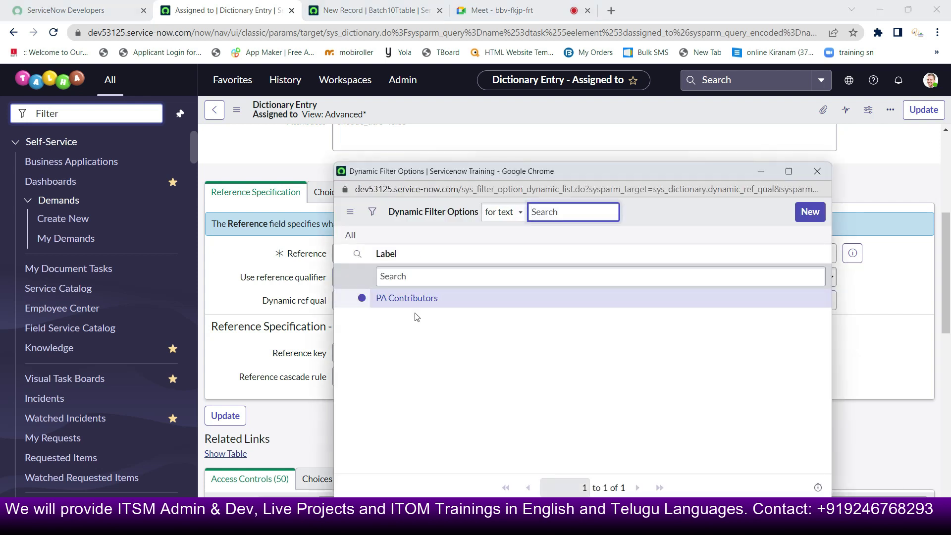
pyautogui.click(816, 172)
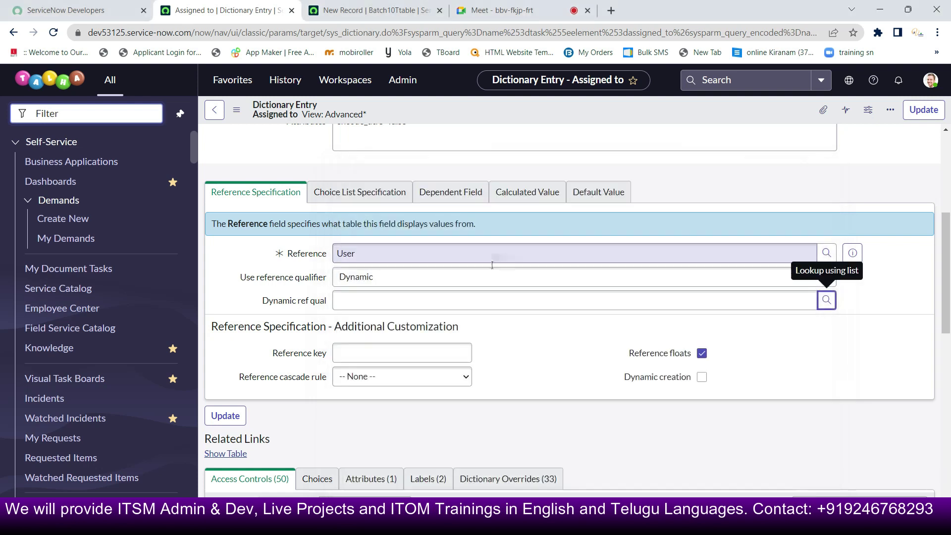
# Switch the reference qualifier to Advanced to examine its reference qual query, and return it to Simple
pyautogui.click(422, 278)
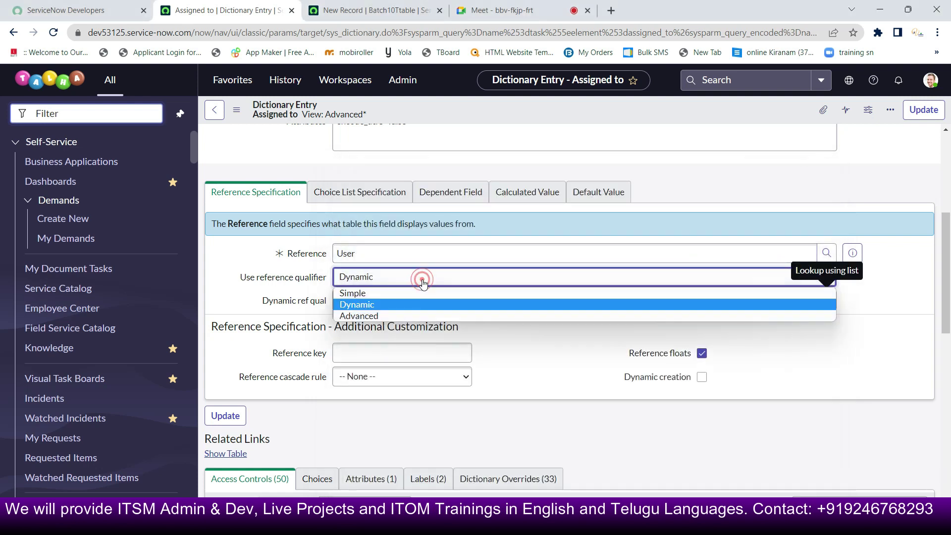
pyautogui.click(404, 316)
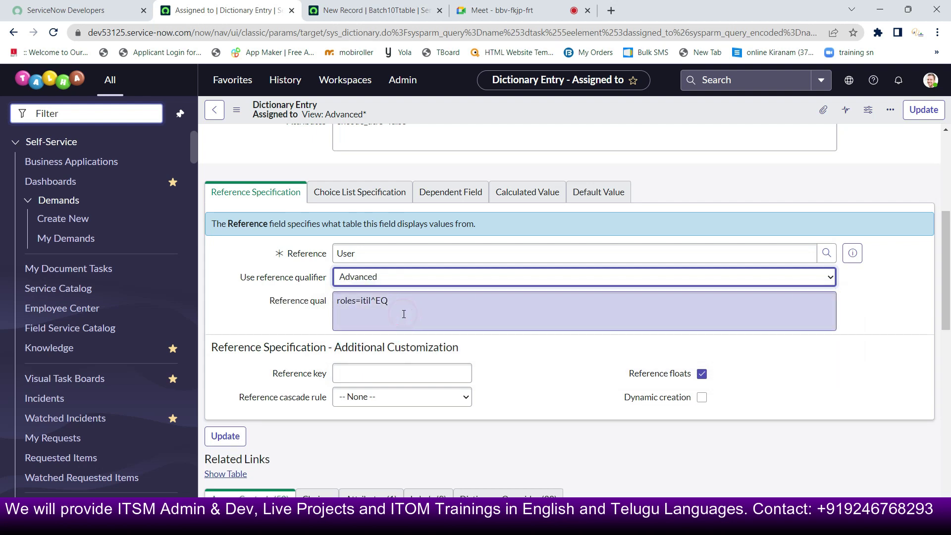
pyautogui.click(405, 310)
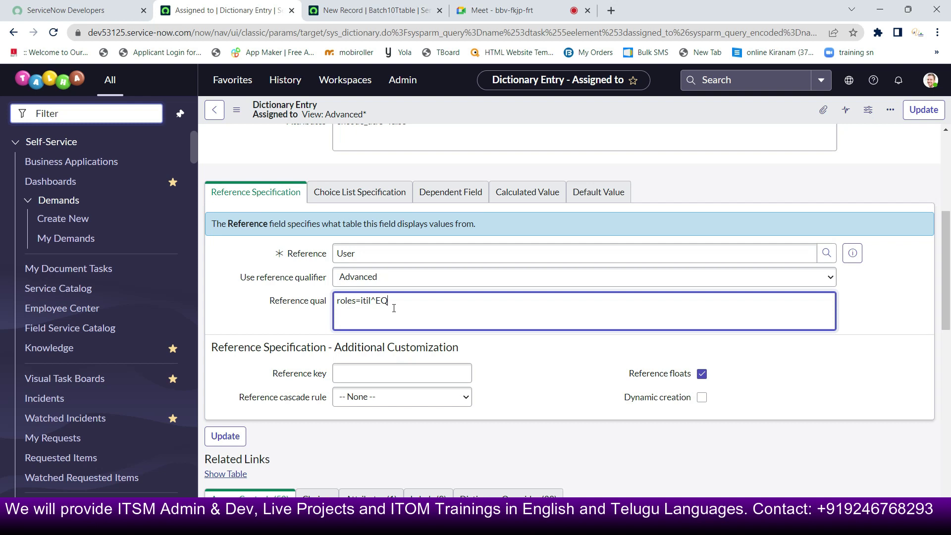
pyautogui.click(386, 283)
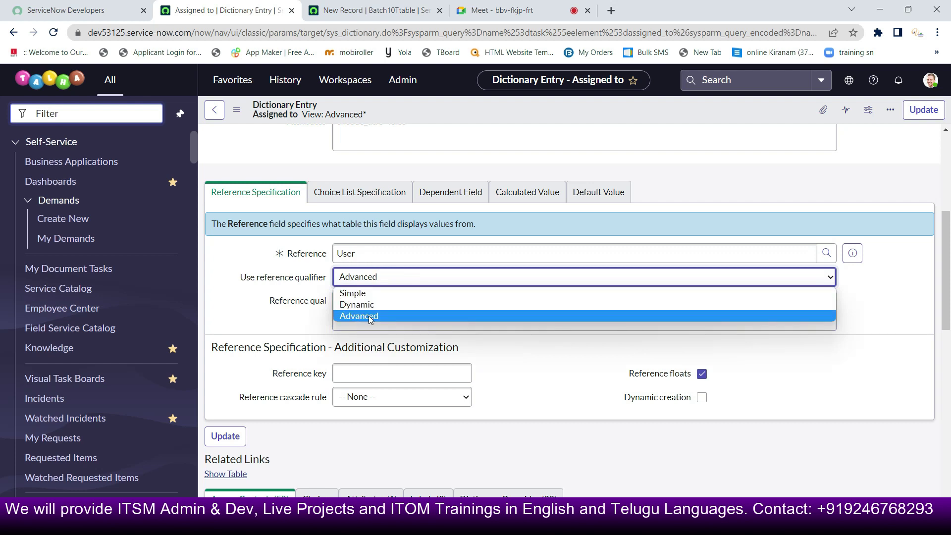
pyautogui.click(352, 294)
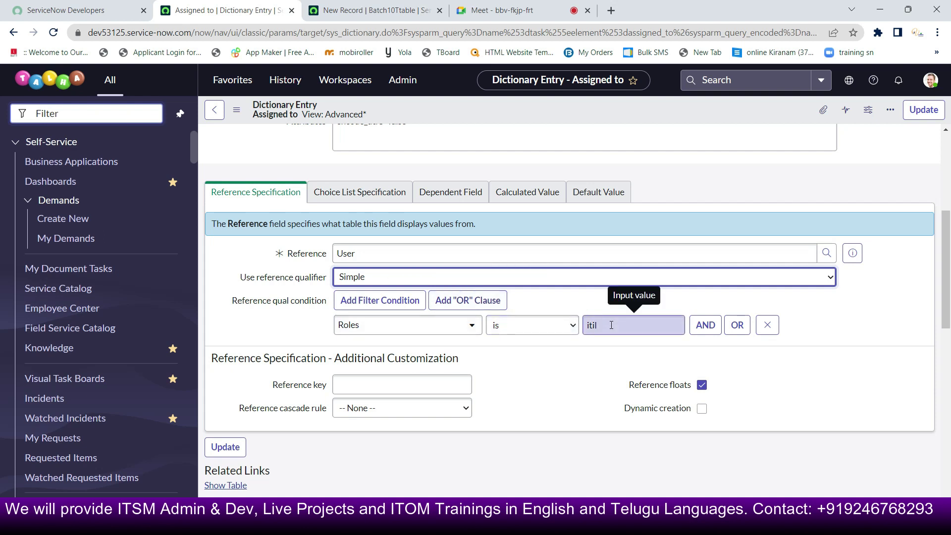
# Open the User Administration users list in a new tab and check its total record count
pyautogui.click(96, 116)
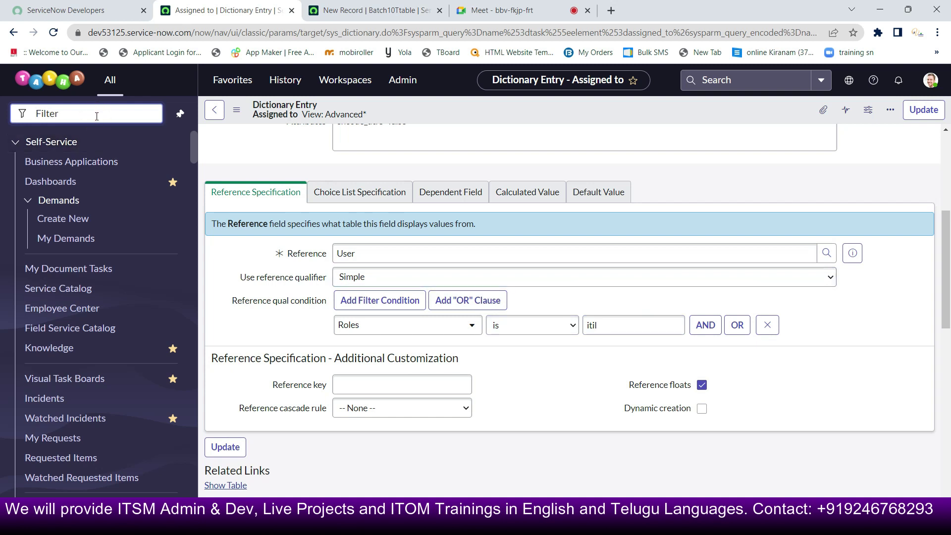
pyautogui.write('users')
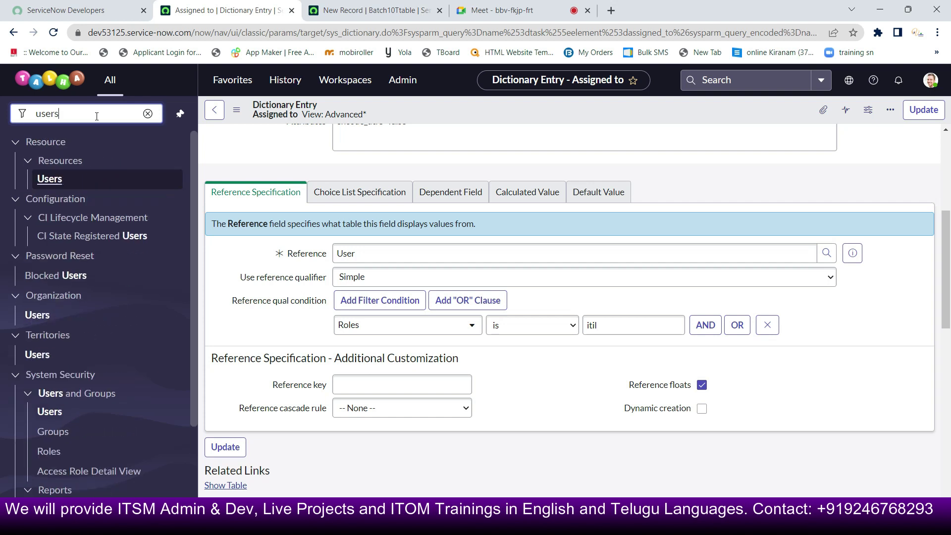
pyautogui.scroll(-2, 54, 339)
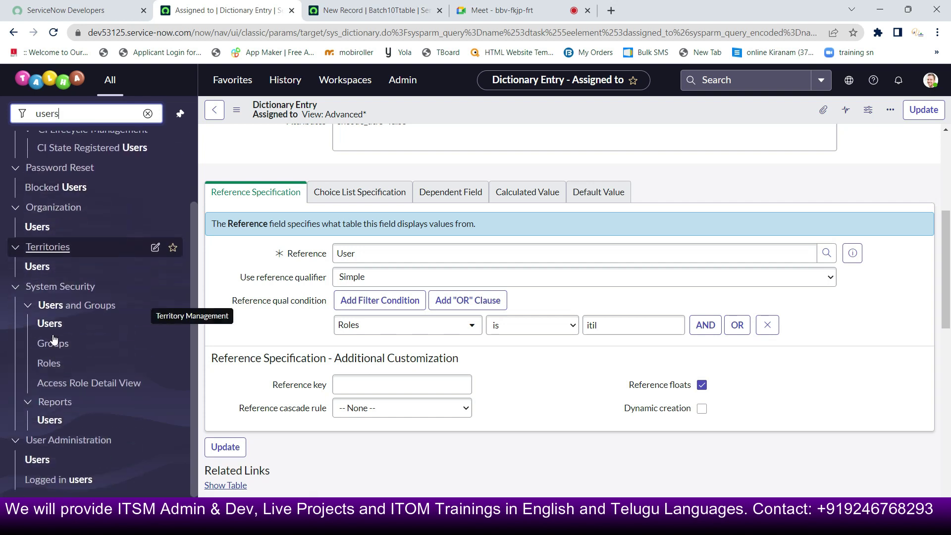
pyautogui.middleClick(47, 461)
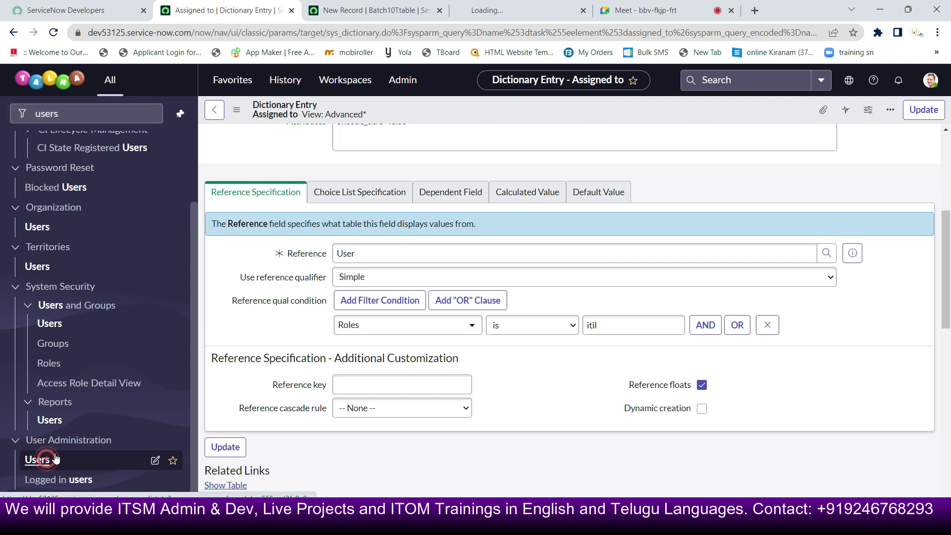
pyautogui.click(521, 11)
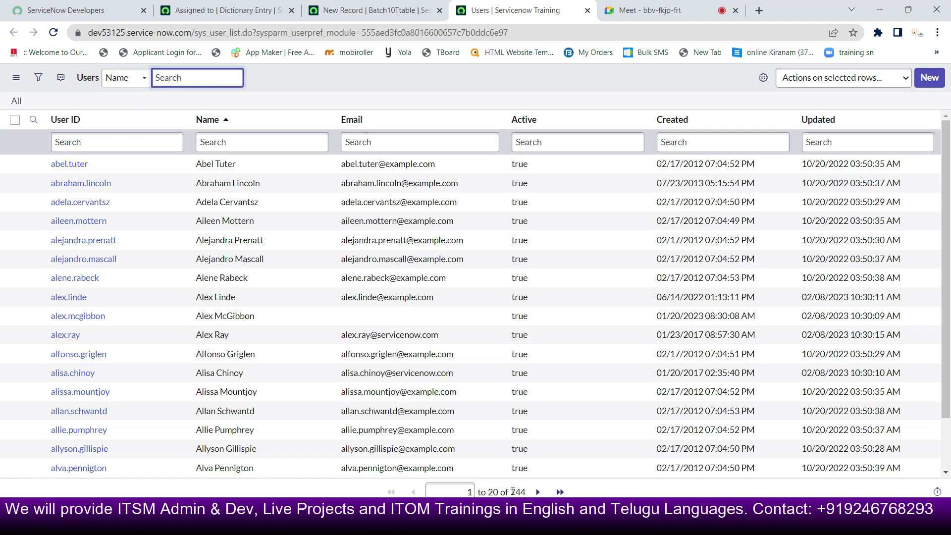
pyautogui.doubleClick(518, 491)
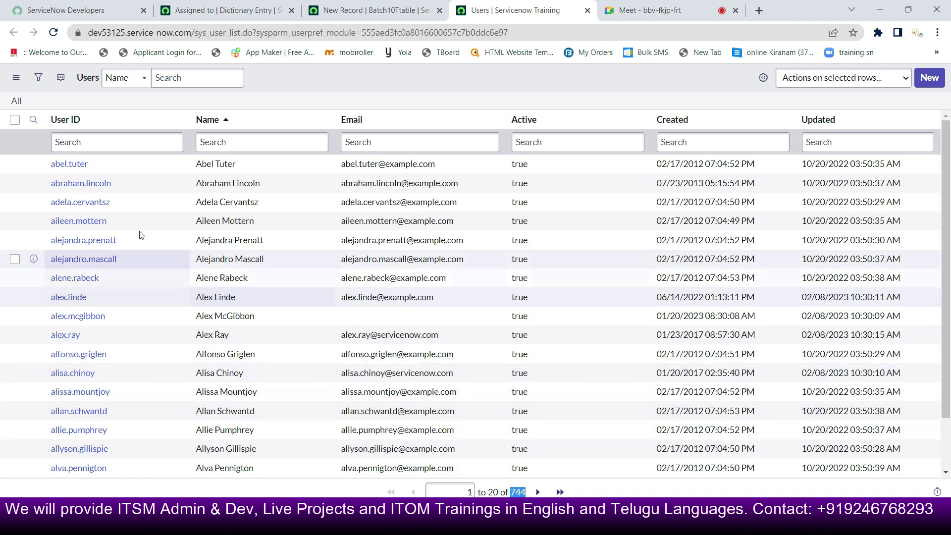
# Filter the users list by Roles is itil and check the number of matching records
pyautogui.click(39, 79)
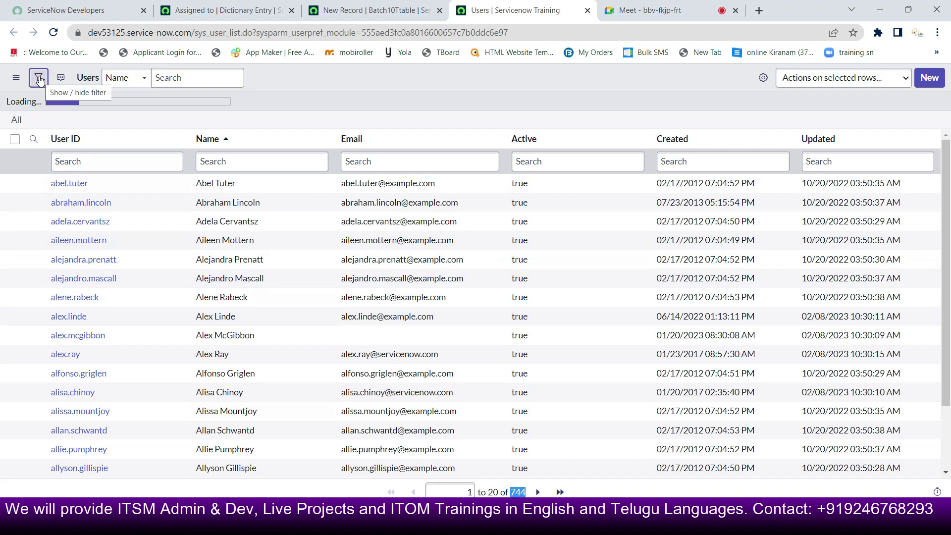
pyautogui.click(44, 134)
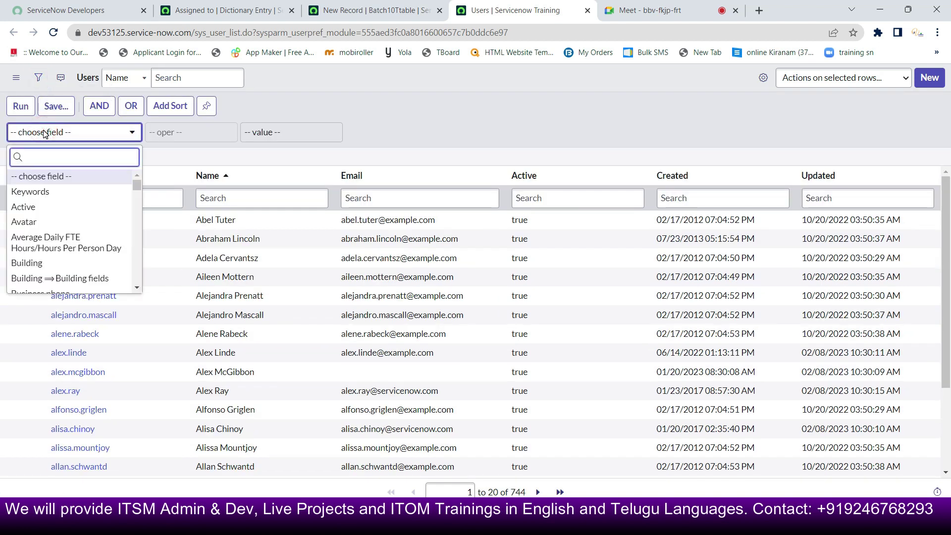
pyautogui.write('role')
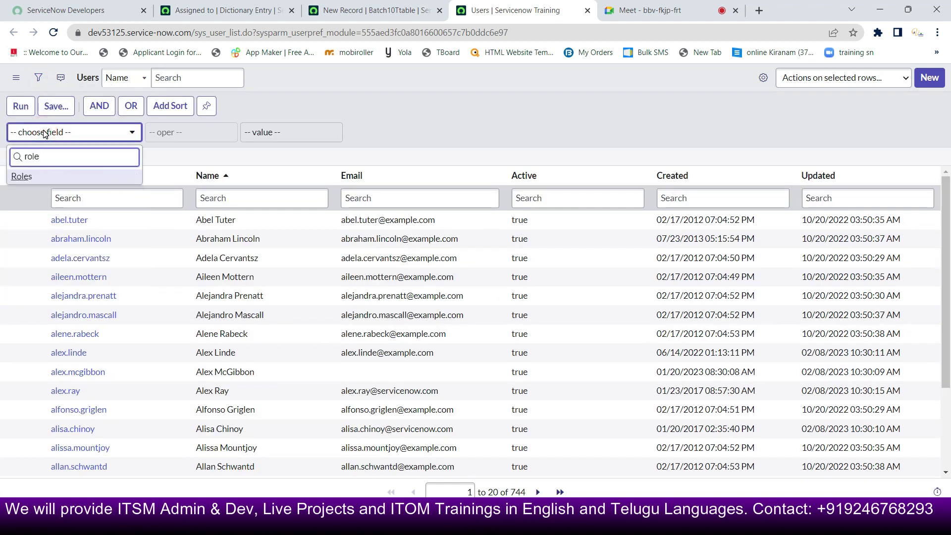
pyautogui.click(29, 177)
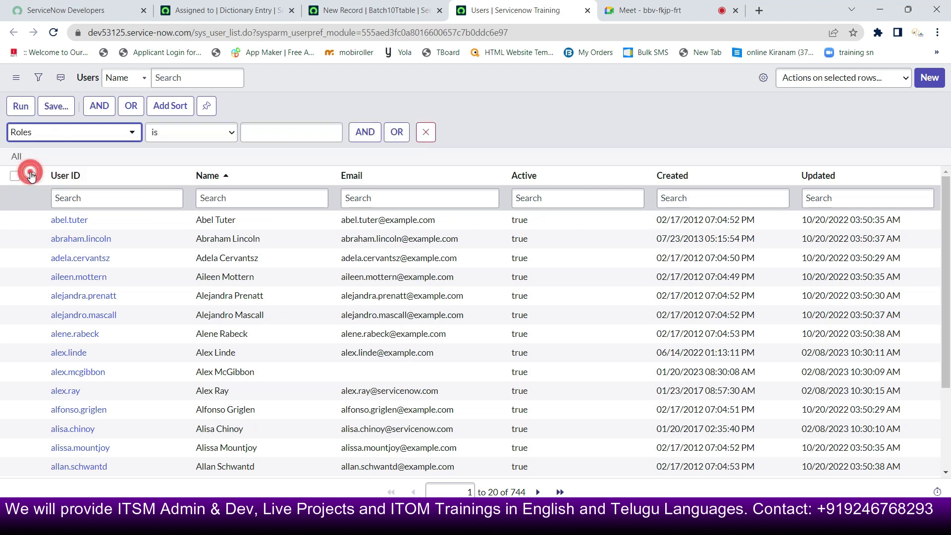
pyautogui.click(272, 129)
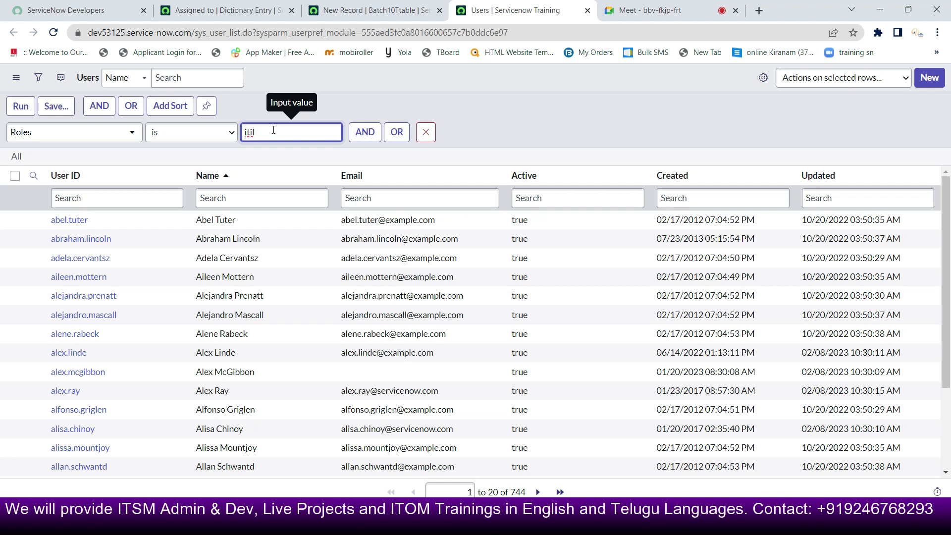
pyautogui.click(21, 106)
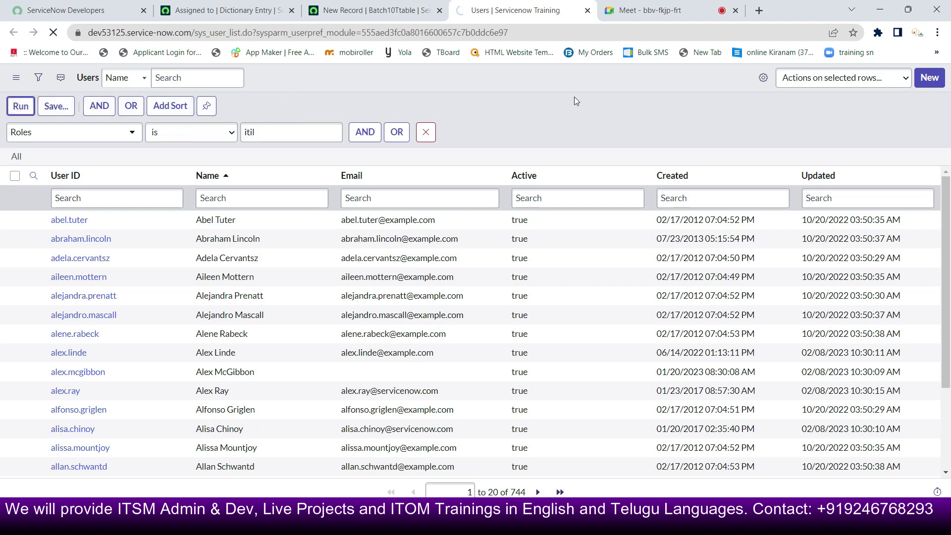
pyautogui.doubleClick(515, 492)
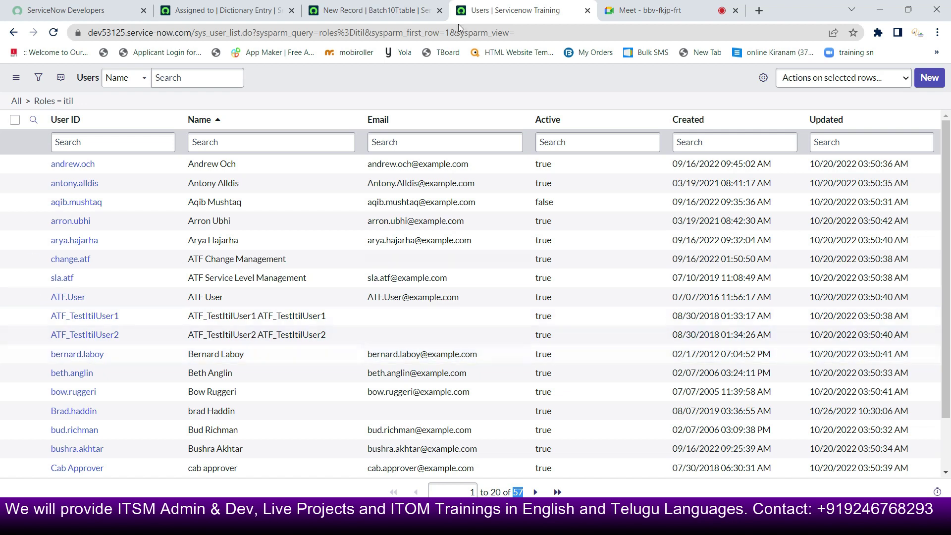
# Add the condition Active is true to the users list's itil role filter and run it
pyautogui.click(387, 12)
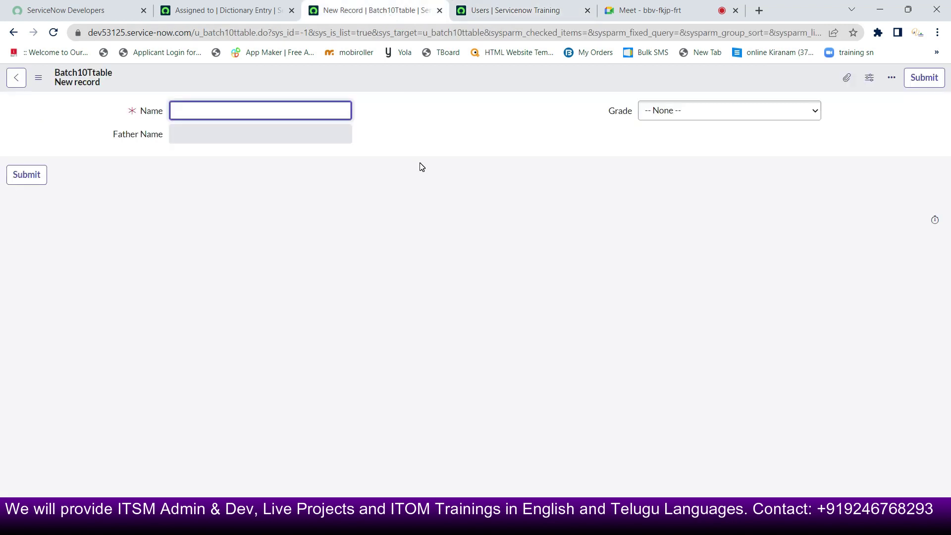
pyautogui.click(262, 15)
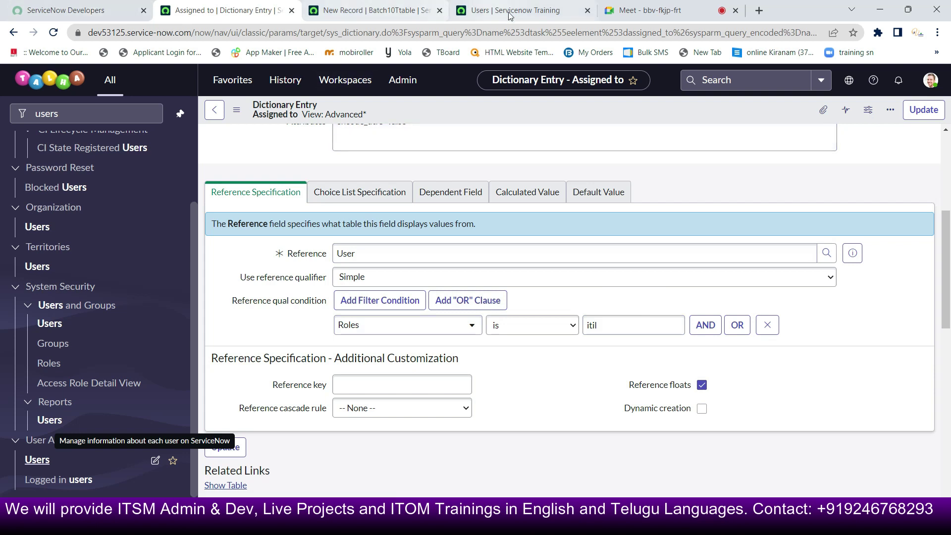
pyautogui.click(542, 10)
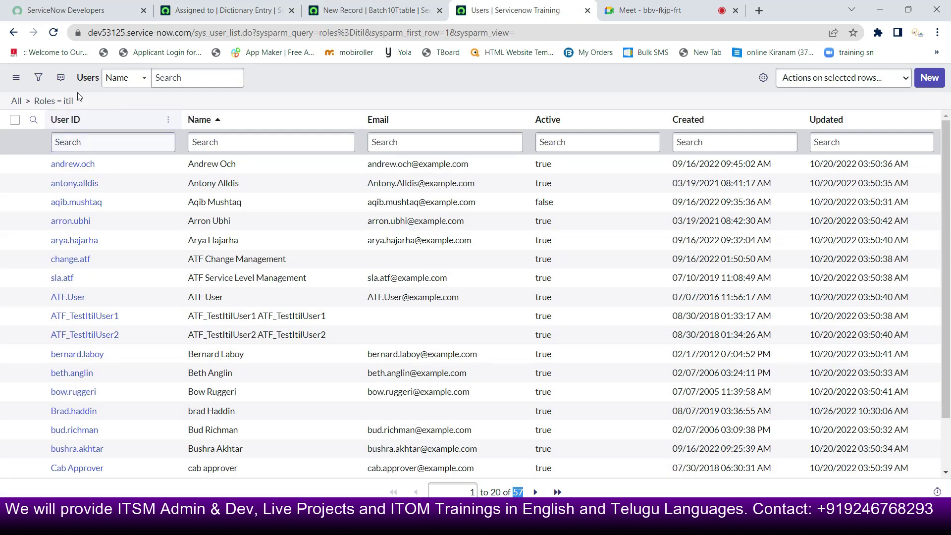
pyautogui.click(38, 77)
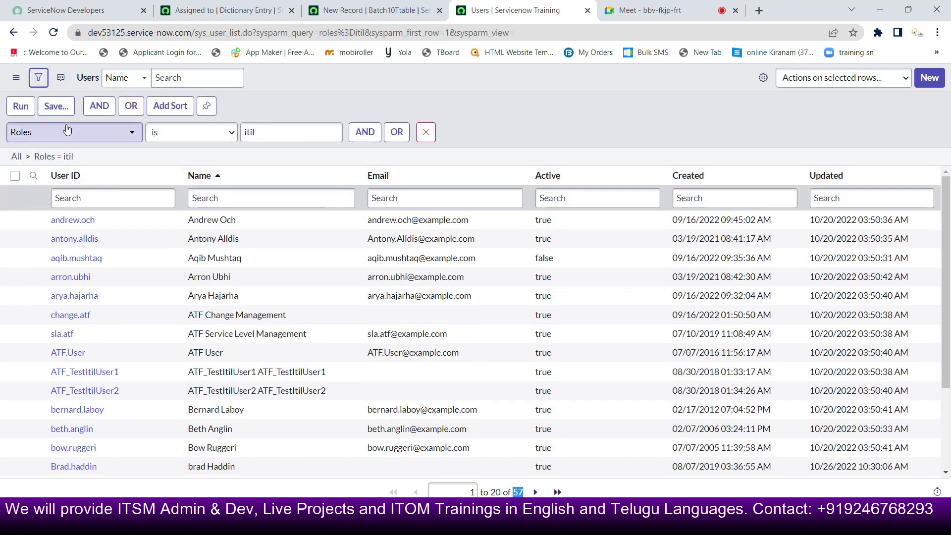
pyautogui.click(364, 133)
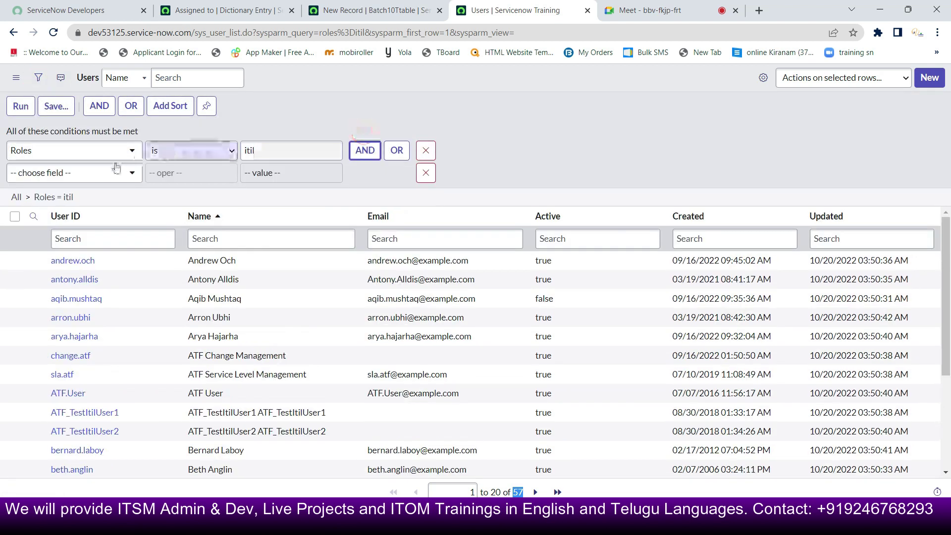
pyautogui.click(89, 173)
pyautogui.click(57, 247)
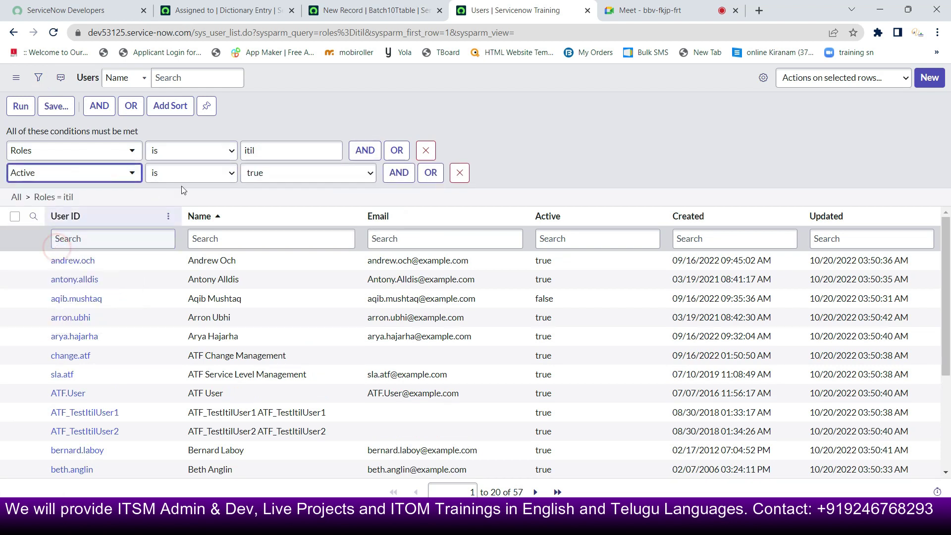
pyautogui.click(21, 106)
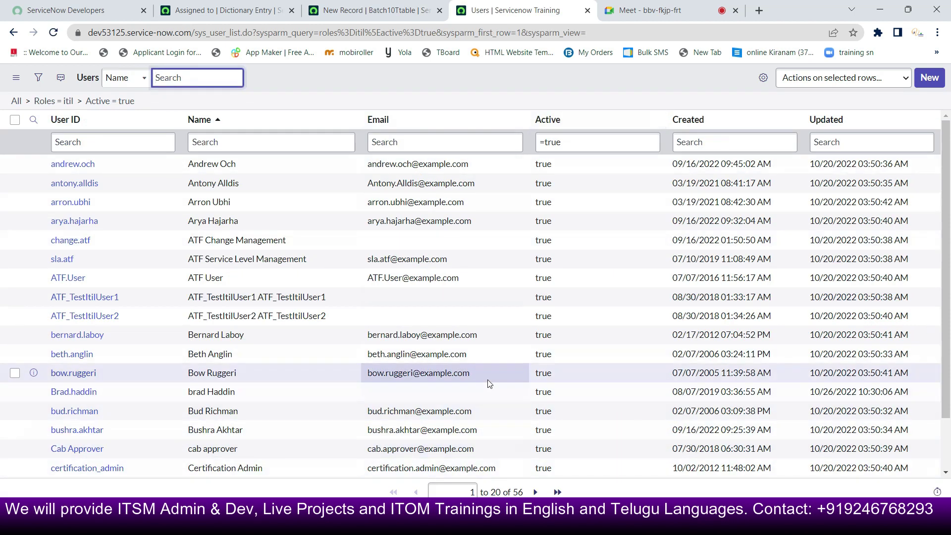
# Copy the query of the Roles = itil breadcrumb and return to the Assigned to dictionary entry
pyautogui.rightClick(55, 101)
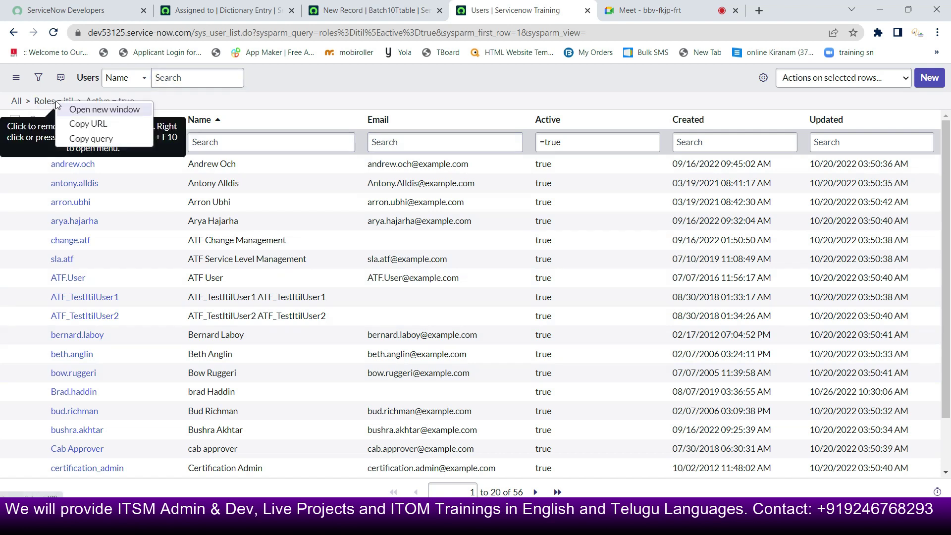
pyautogui.click(85, 141)
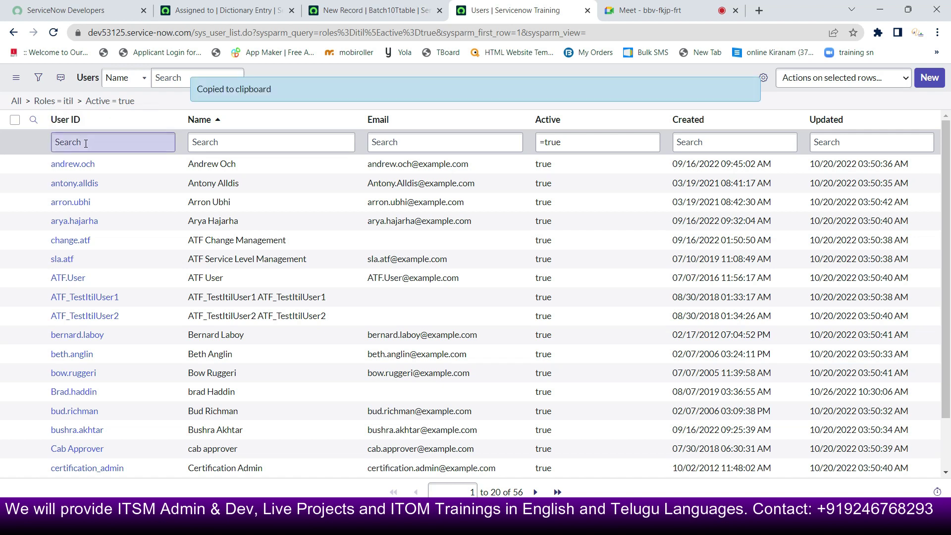
pyautogui.click(223, 11)
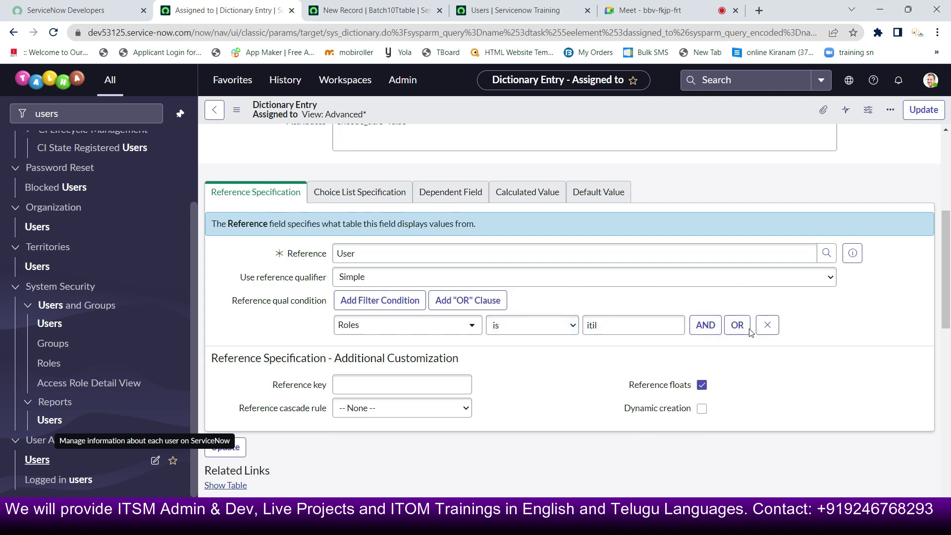
# Add an AND condition Active is true to the Assigned to field's reference qual condition
pyautogui.click(708, 331)
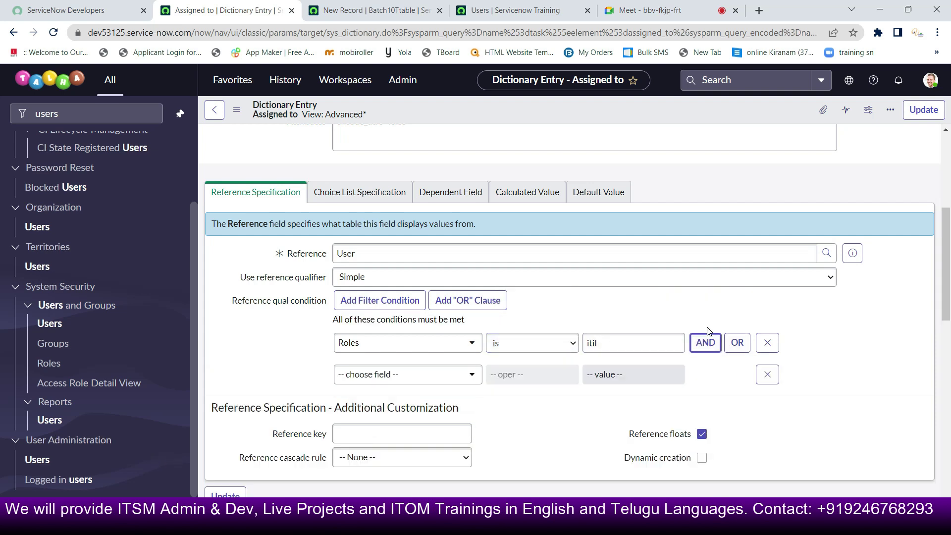
pyautogui.click(466, 380)
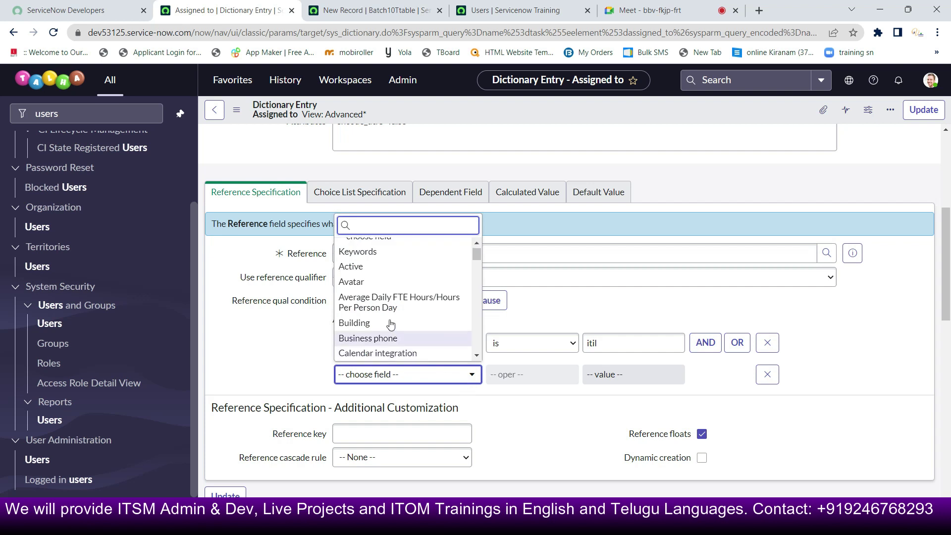
pyautogui.click(361, 268)
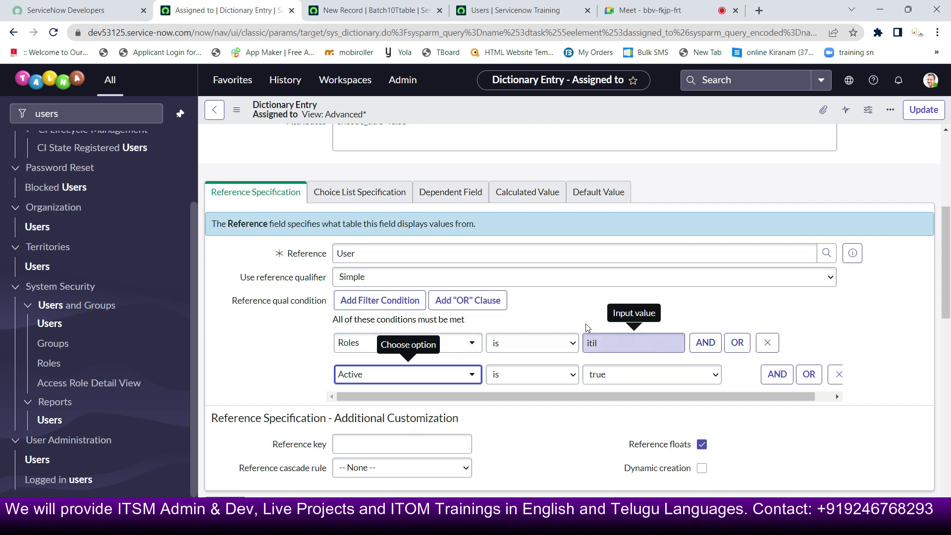
# Switch the reference qualifier to Advanced and Dynamic to compare their input fields, and return it to Simple
pyautogui.click(465, 281)
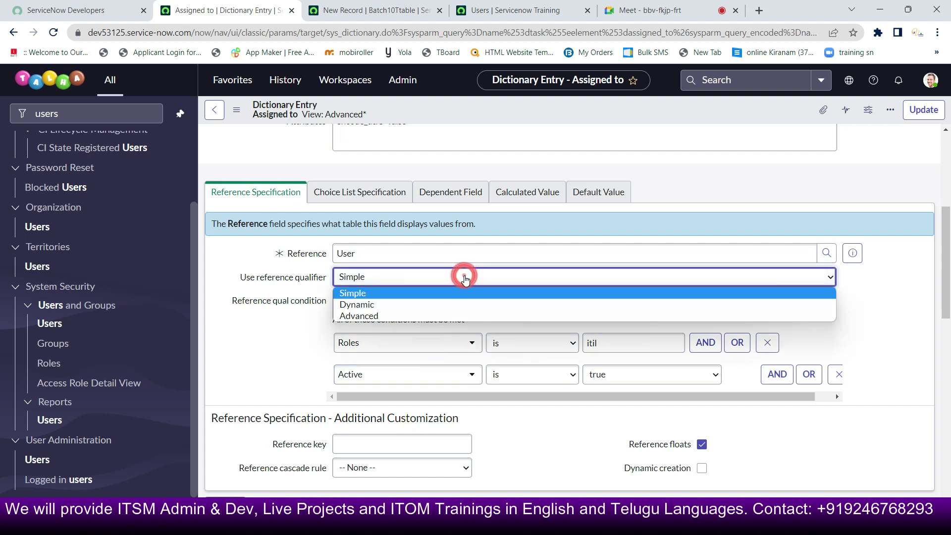
pyautogui.click(433, 315)
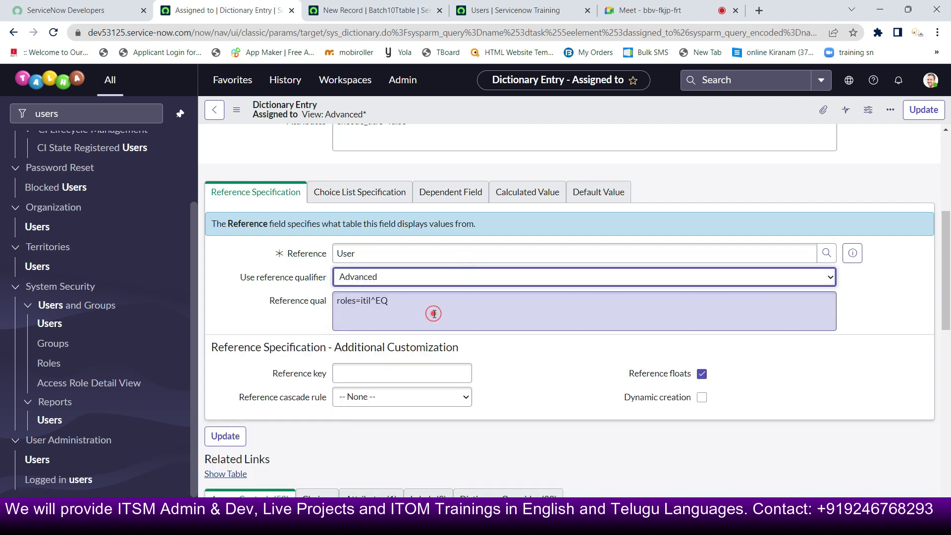
pyautogui.click(382, 277)
pyautogui.click(379, 305)
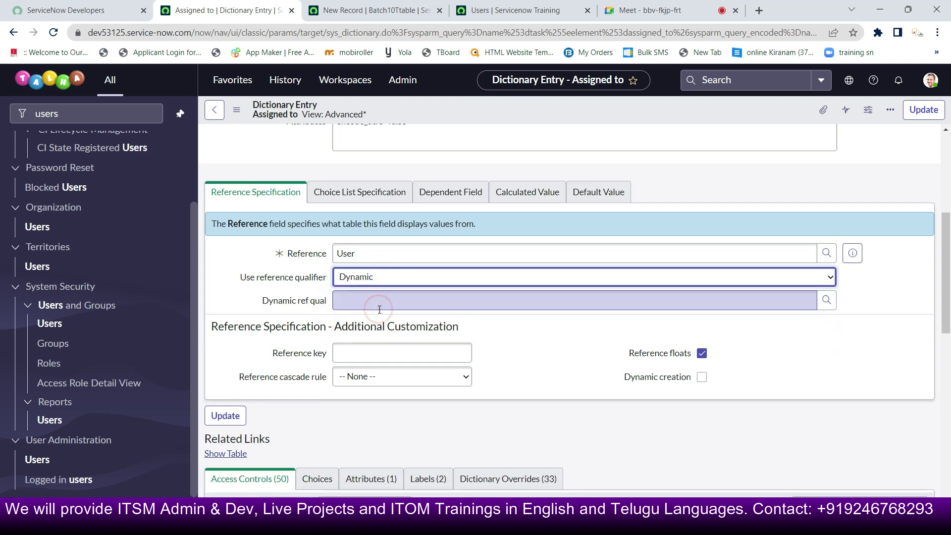
pyautogui.click(375, 280)
pyautogui.click(357, 290)
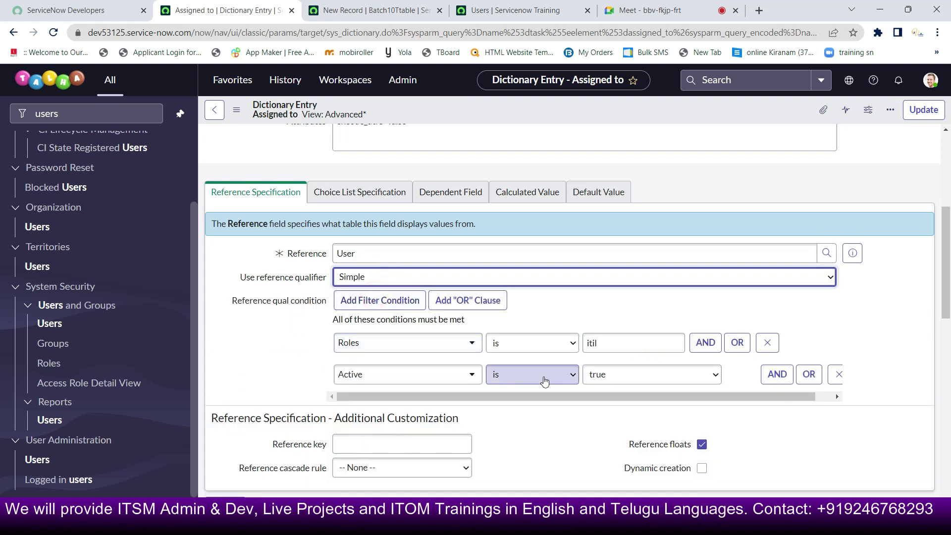
# Set the reference qualifier to Advanced and replace the Reference qual text with the copied query roles=itil
pyautogui.click(384, 277)
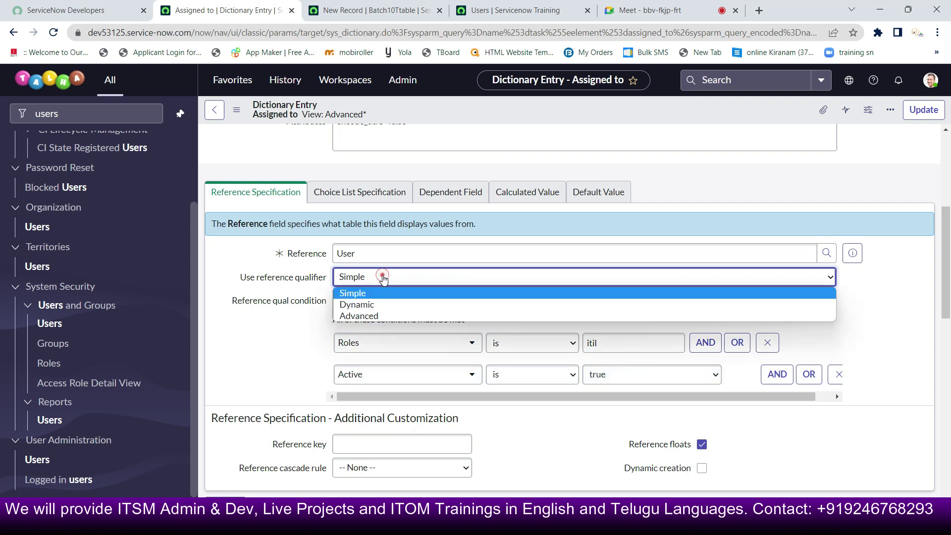
pyautogui.click(375, 317)
pyautogui.moveTo(399, 302); pyautogui.dragTo(309, 304)
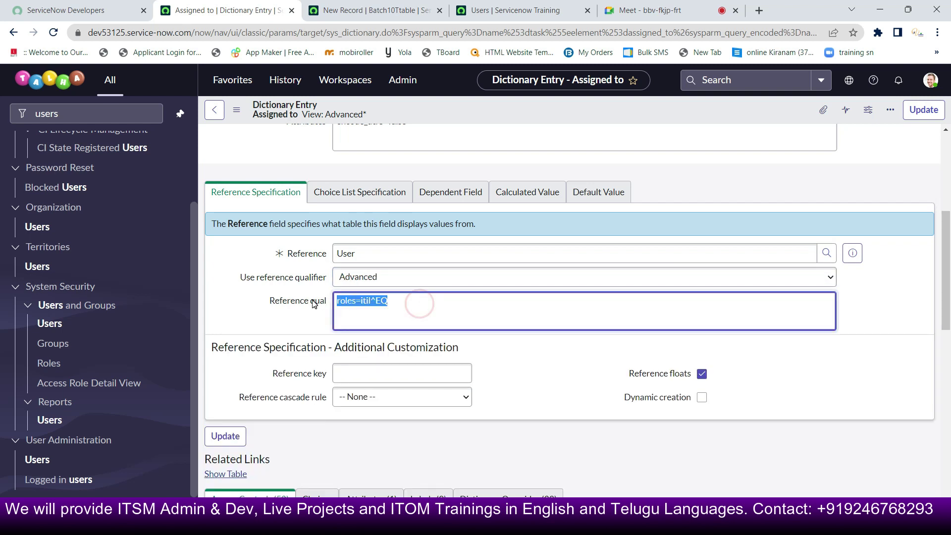
pyautogui.press('BackSpace')
pyautogui.write('roles=itil')
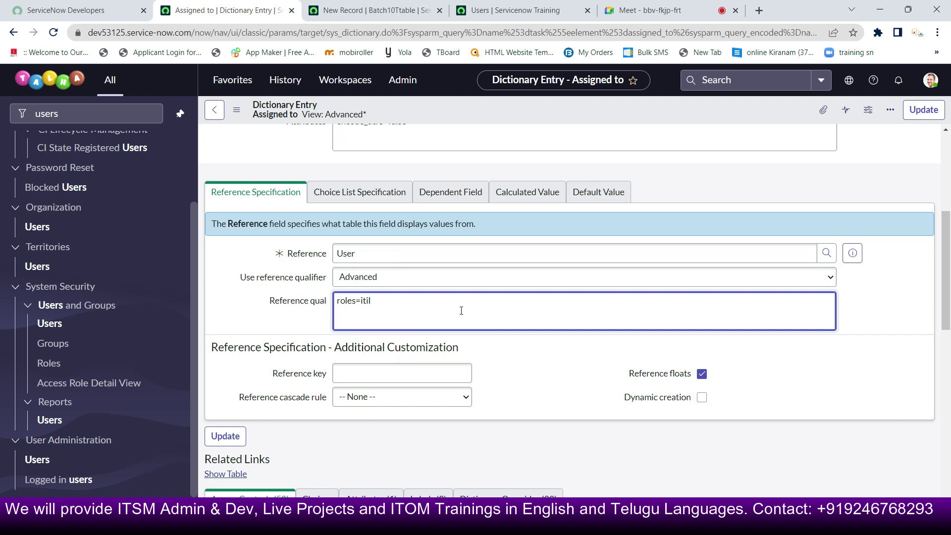
# Undo the pasted Reference qual text and save the Assigned to entry with the reference qualifier set to Simple
pyautogui.hotkey('ctrl', 'z')
pyautogui.hotkey('ctrl', 'z')
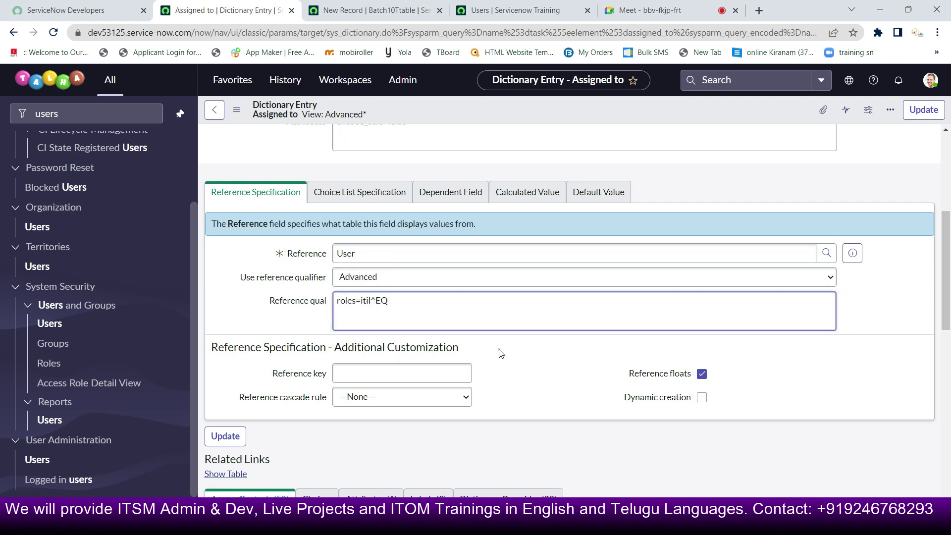
pyautogui.click(363, 281)
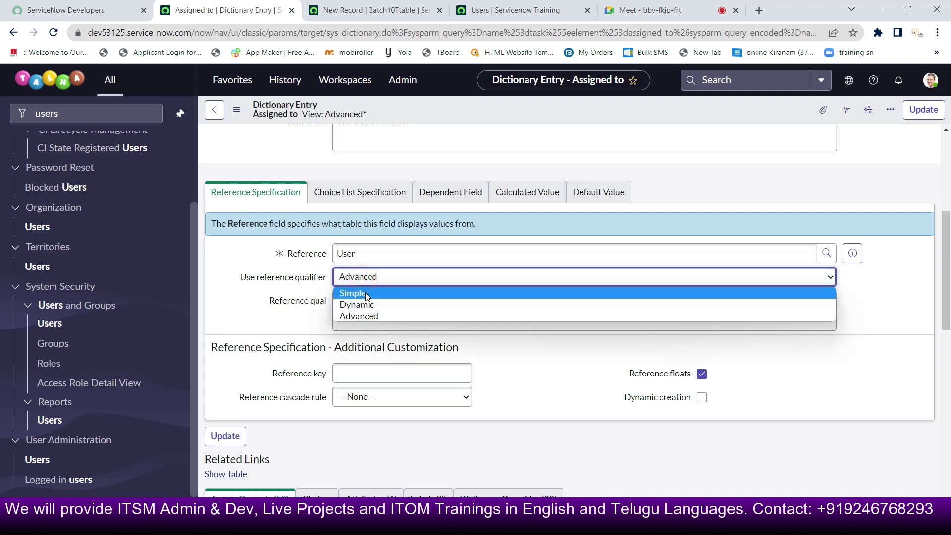
pyautogui.click(364, 292)
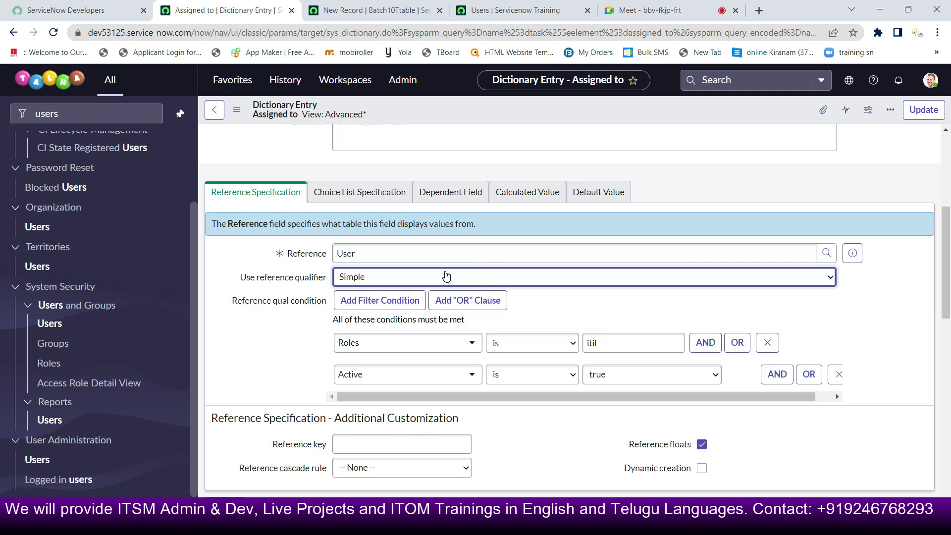
pyautogui.rightClick(435, 111)
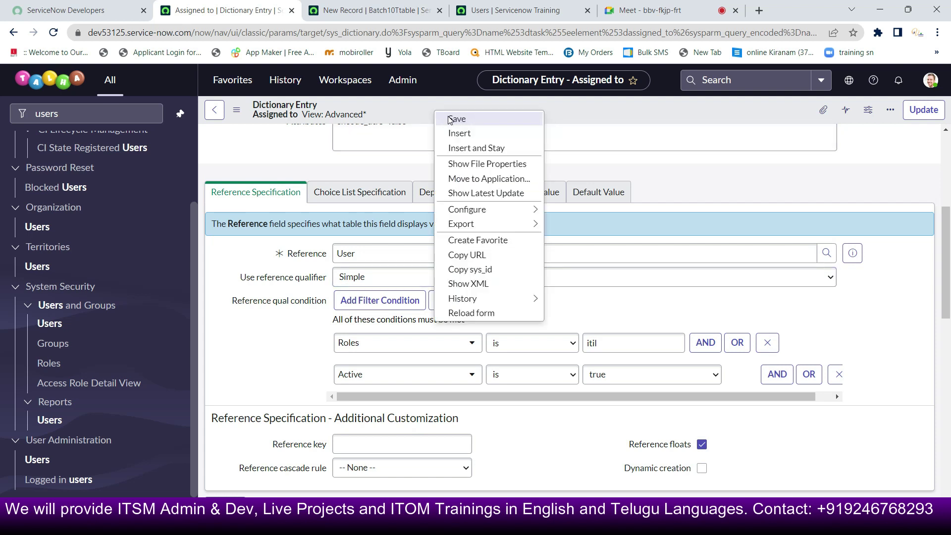
pyautogui.click(450, 119)
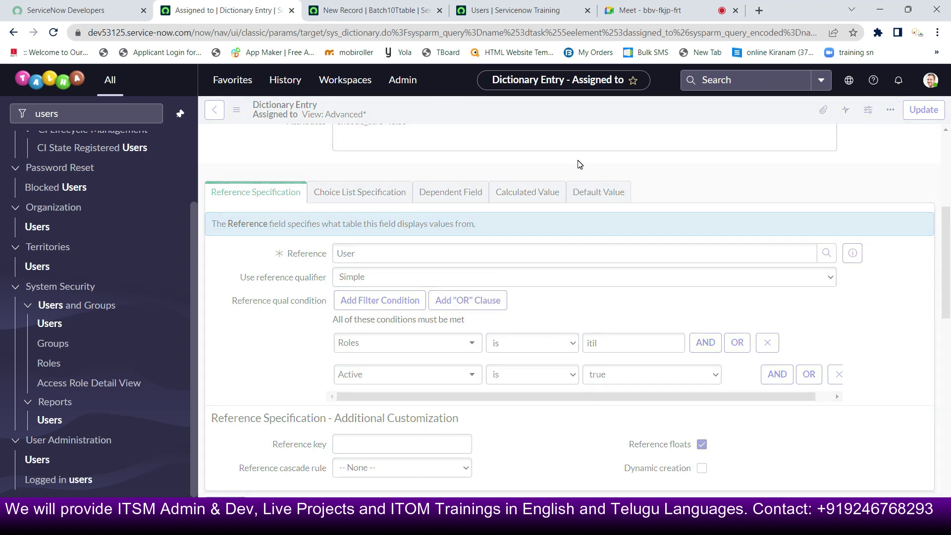
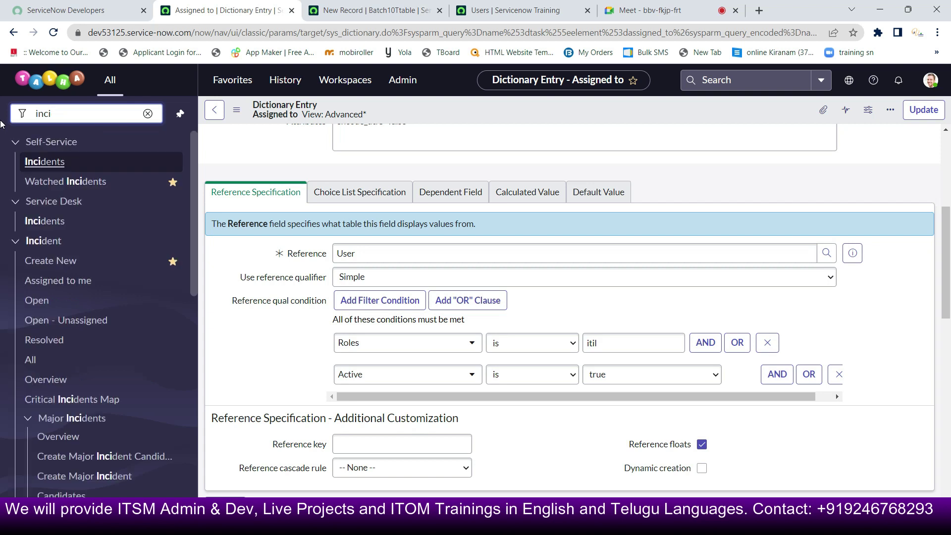
# Open a new incident form in a separate tab using the navigator command incident.FORM
pyautogui.write('nt.')
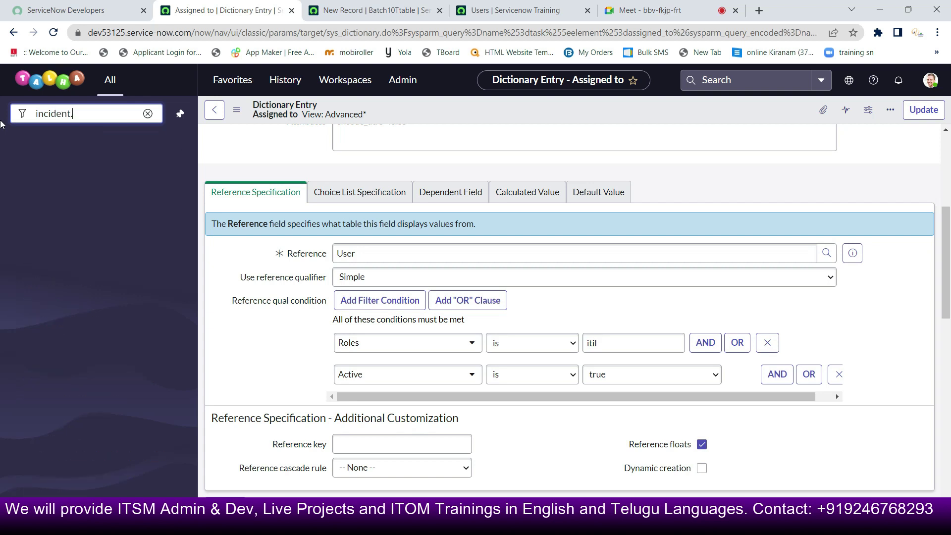
pyautogui.write('FORM')
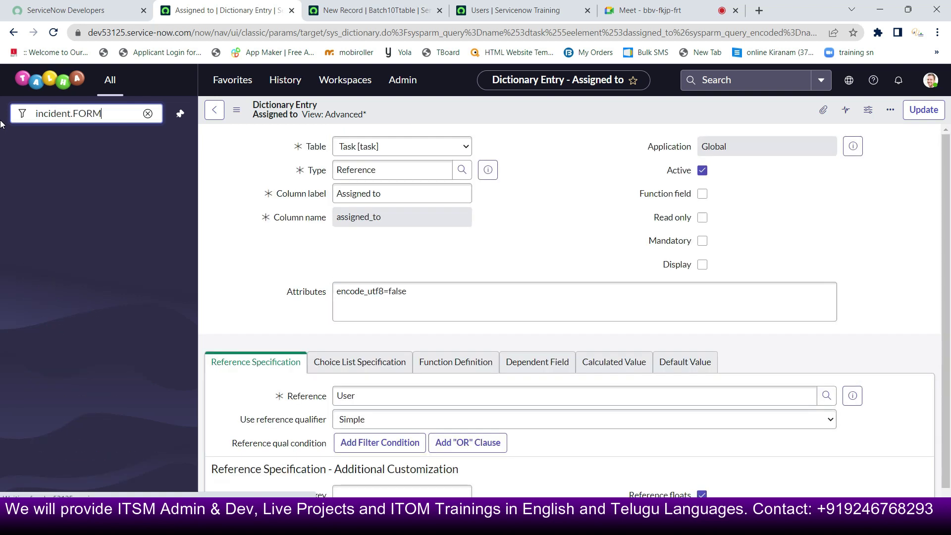
pyautogui.press('Return')
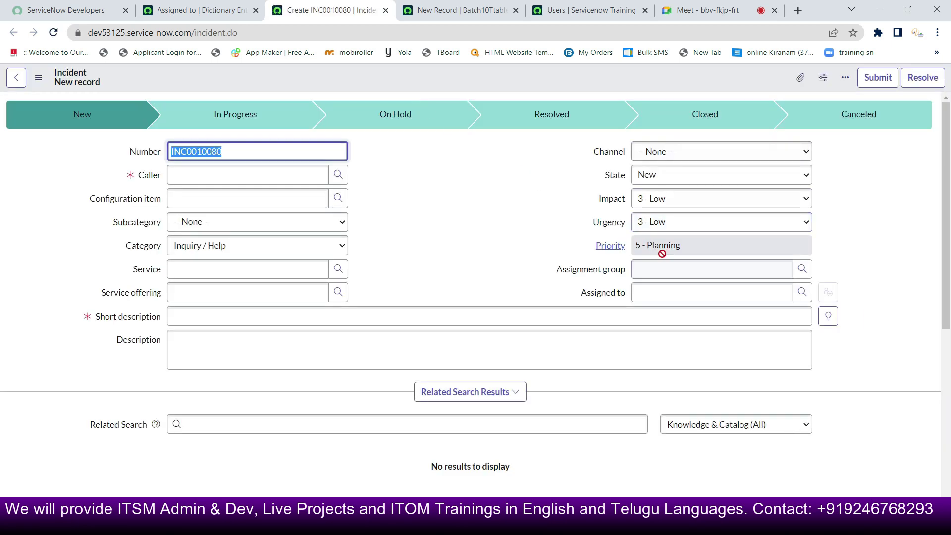
# Examine the users offered by the incident's Assigned to lookup and compare them with the filtered users list
pyautogui.click(802, 293)
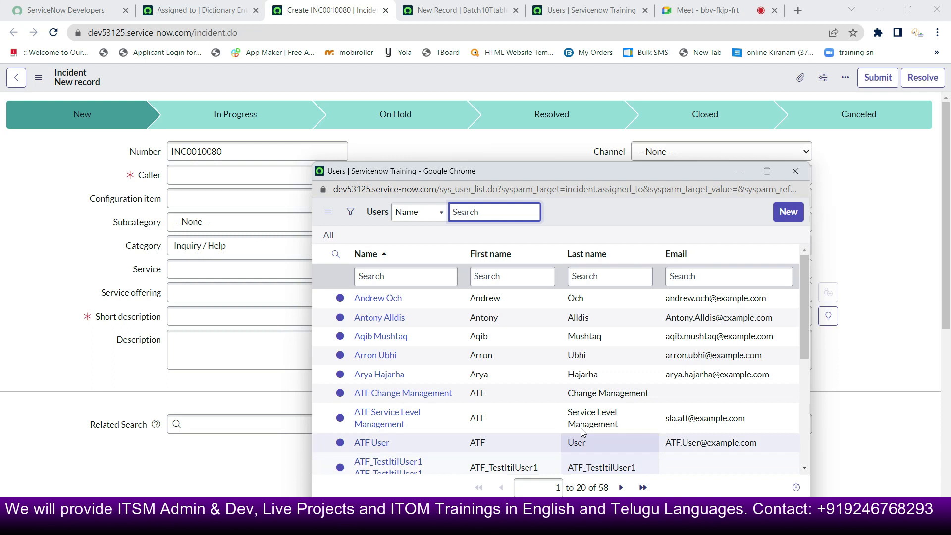
pyautogui.scroll(-5, 548, 376)
pyautogui.scroll(5, 549, 380)
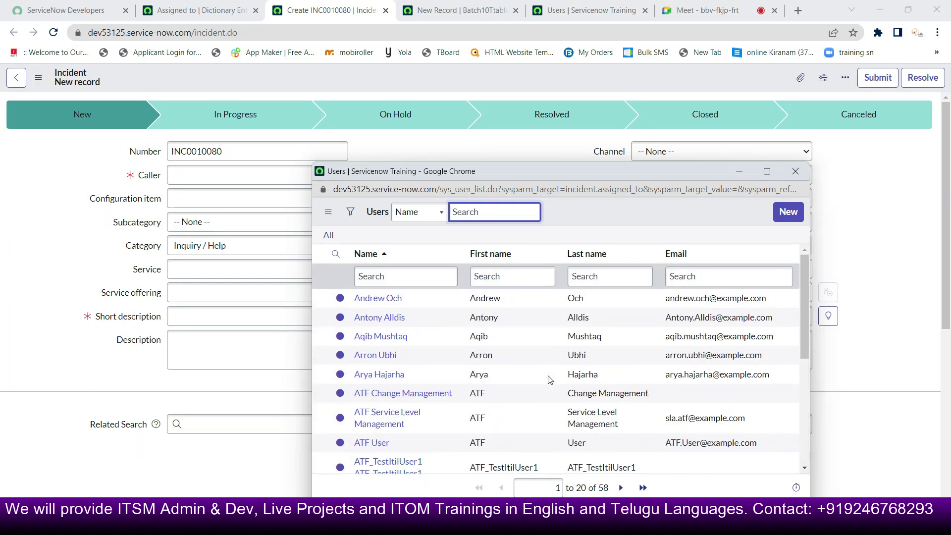
pyautogui.click(796, 171)
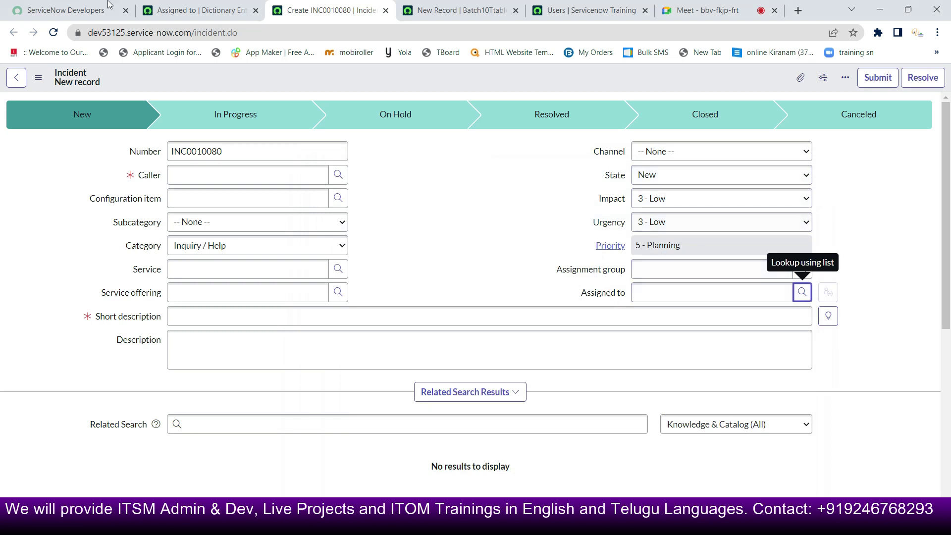
pyautogui.click(551, 10)
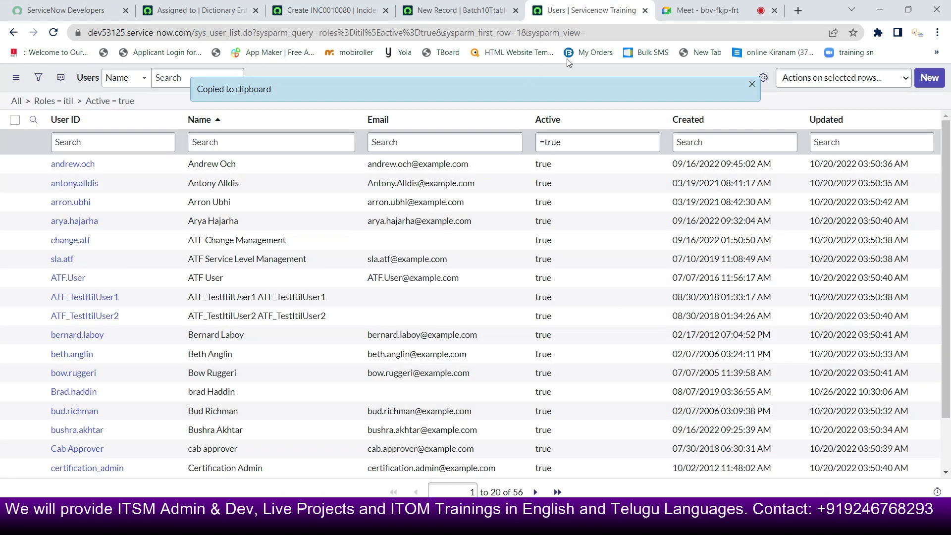
pyautogui.click(510, 15)
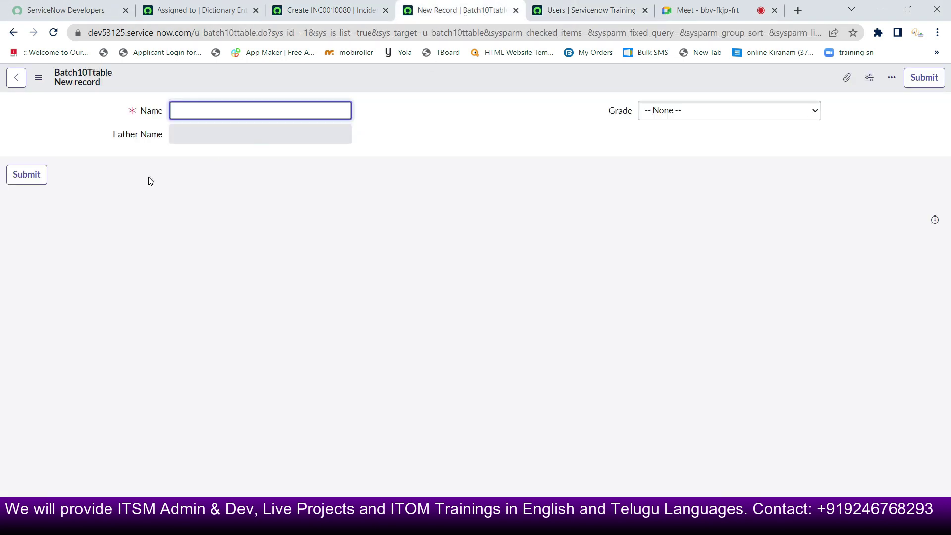
pyautogui.click(337, 19)
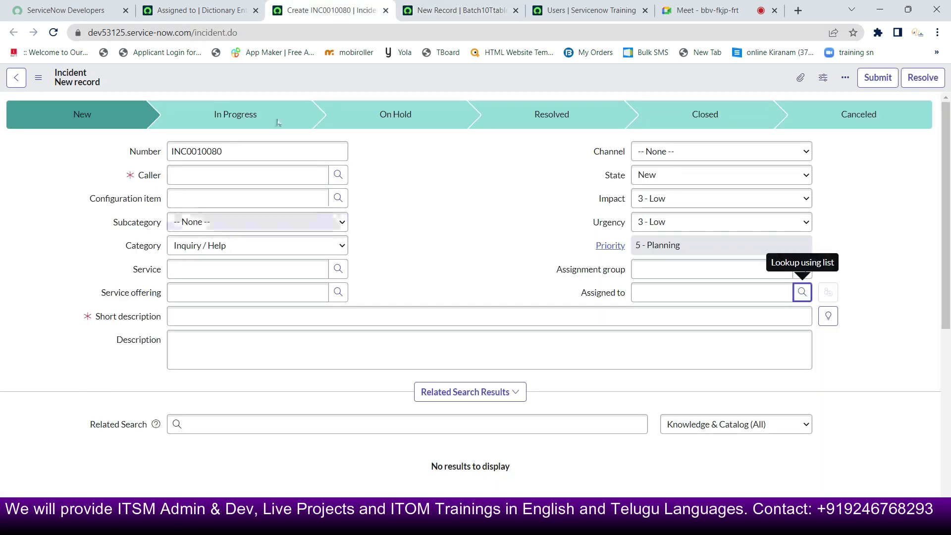
# Copy the Dependent value from the Assigned to dictionary entry, clear the field, and save the entry
pyautogui.click(209, 9)
pyautogui.scroll(-4, 382, 296)
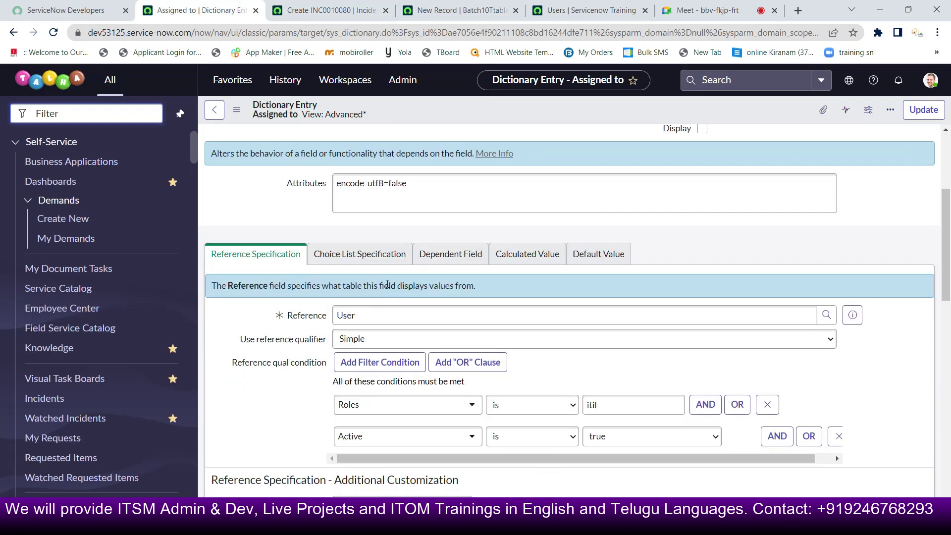
pyautogui.scroll(4, 388, 283)
pyautogui.scroll(-4, 388, 283)
pyautogui.click(432, 256)
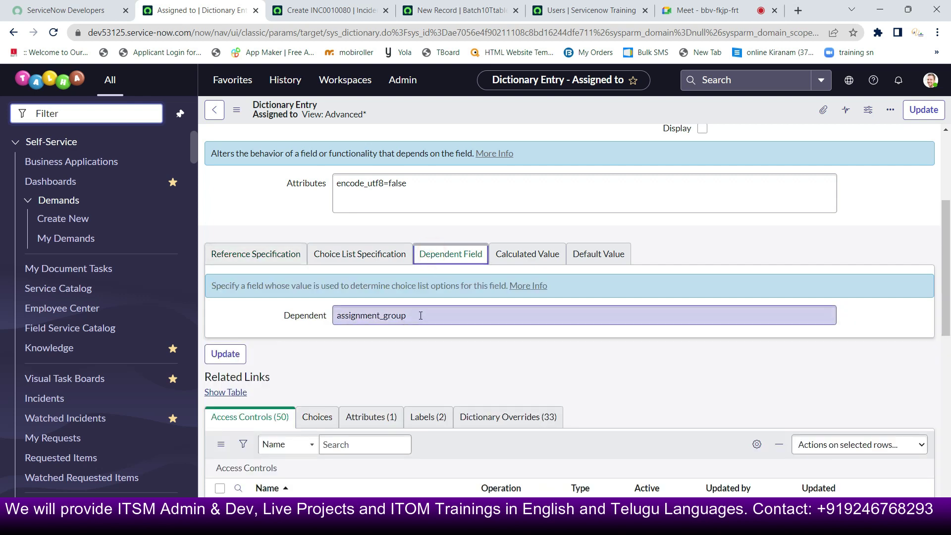
pyautogui.moveTo(423, 316); pyautogui.dragTo(296, 319)
pyautogui.hotkey('ctrl', 'c')
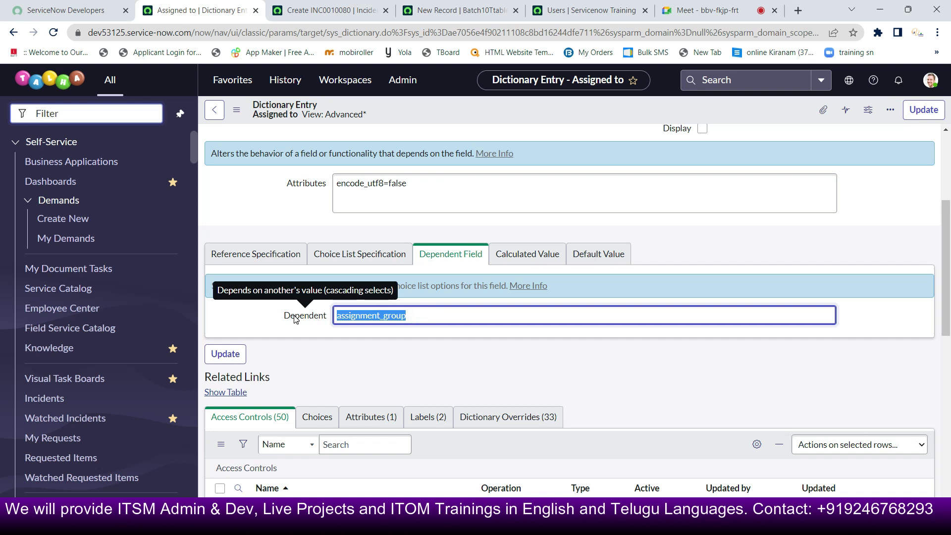
pyautogui.press('BackSpace')
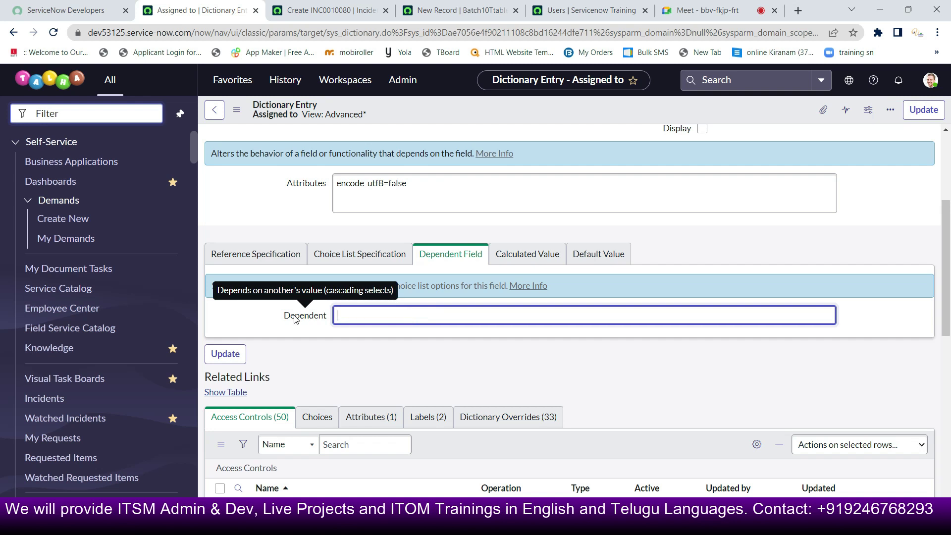
pyautogui.rightClick(455, 110)
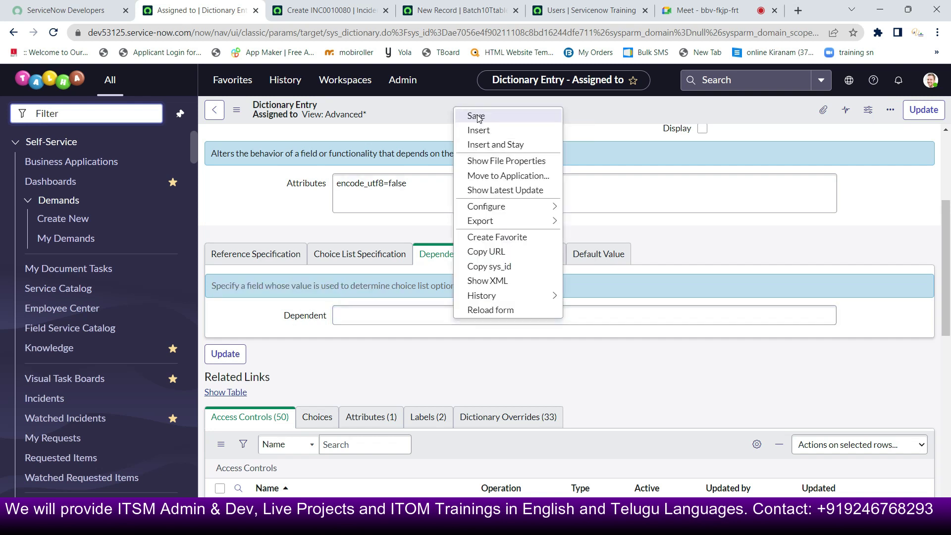
pyautogui.click(477, 116)
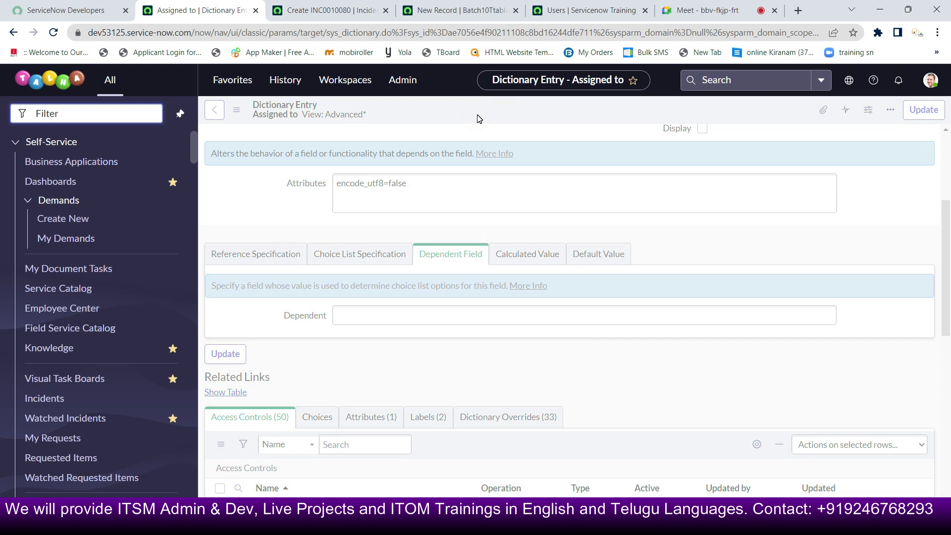
# Reload the new incident form and check the users offered in the Assigned to lookup
pyautogui.click(331, 10)
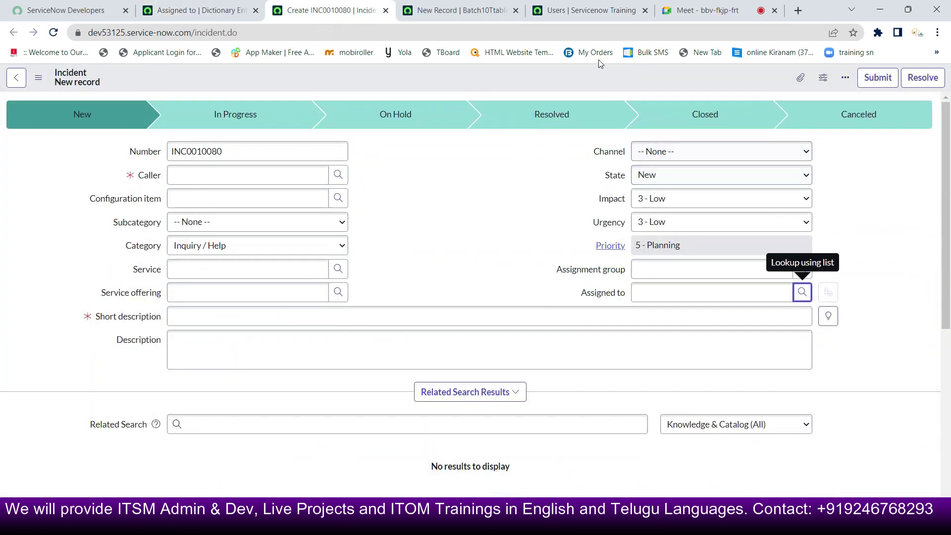
pyautogui.click(54, 32)
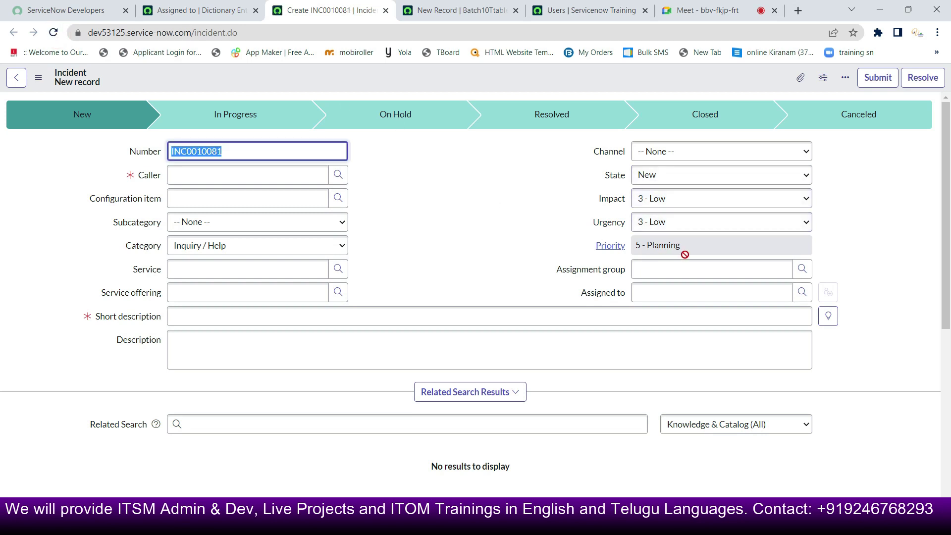
pyautogui.click(803, 297)
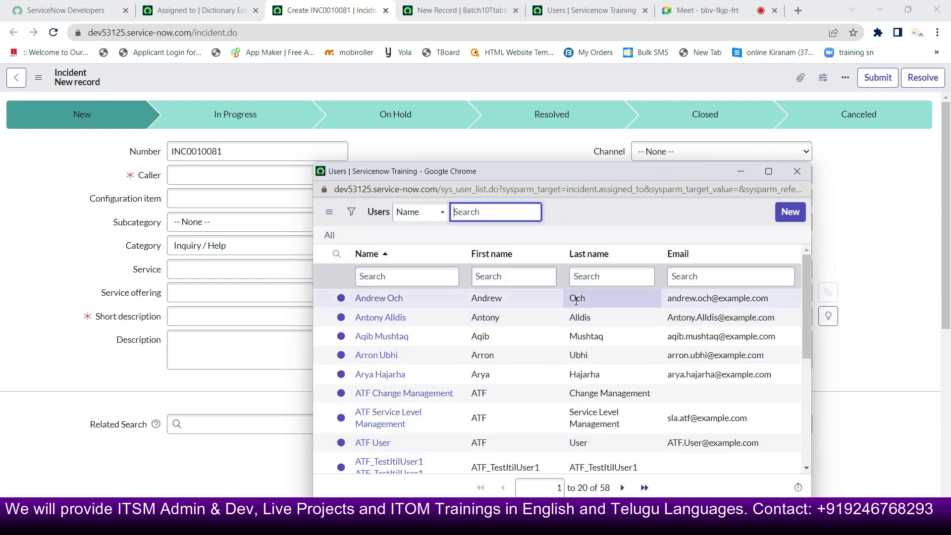
pyautogui.click(797, 171)
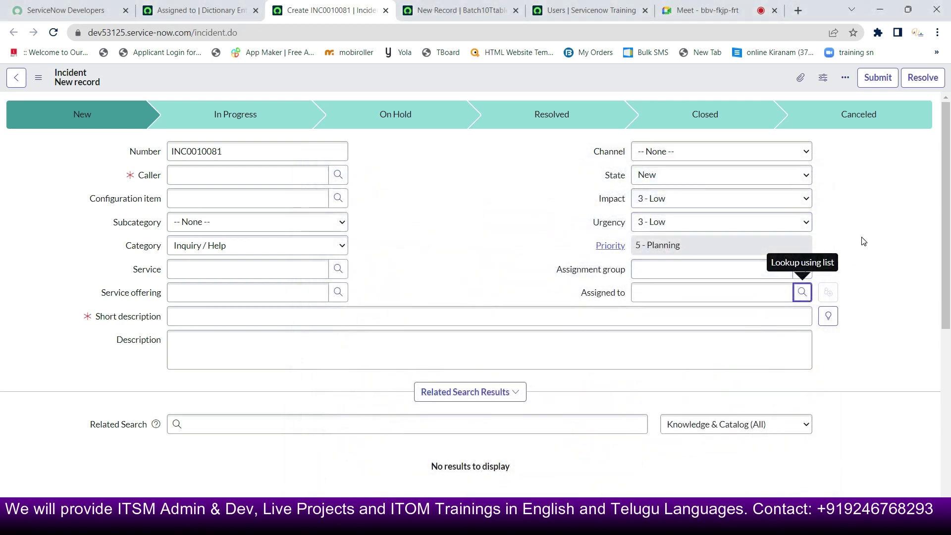
# Set the incident's Assignment group to CAB Approval and check the users offered in the Assigned to lookup
pyautogui.click(802, 270)
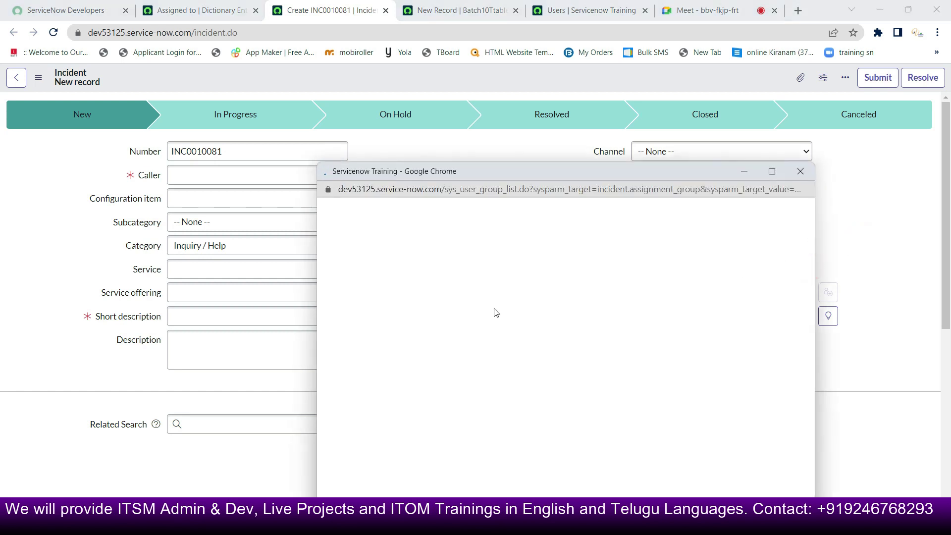
pyautogui.scroll(-3, 409, 356)
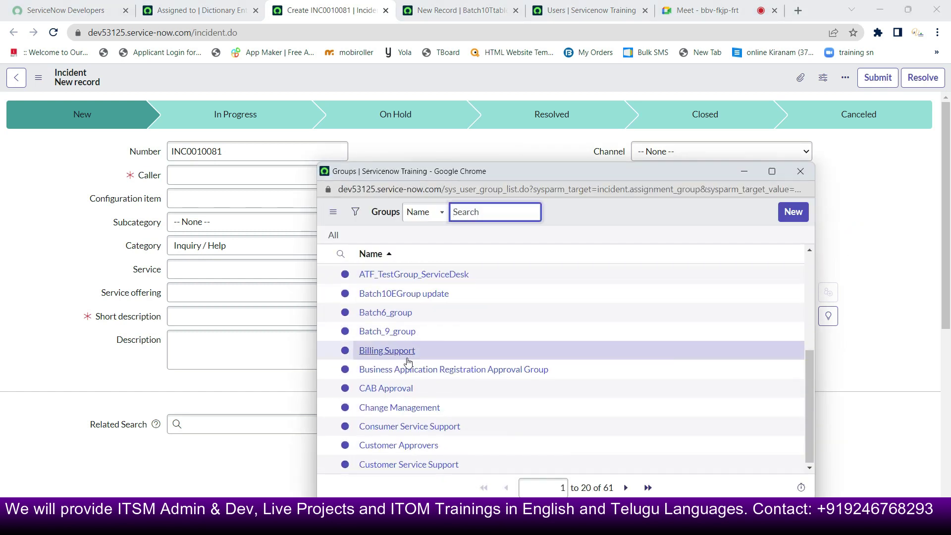
pyautogui.click(384, 388)
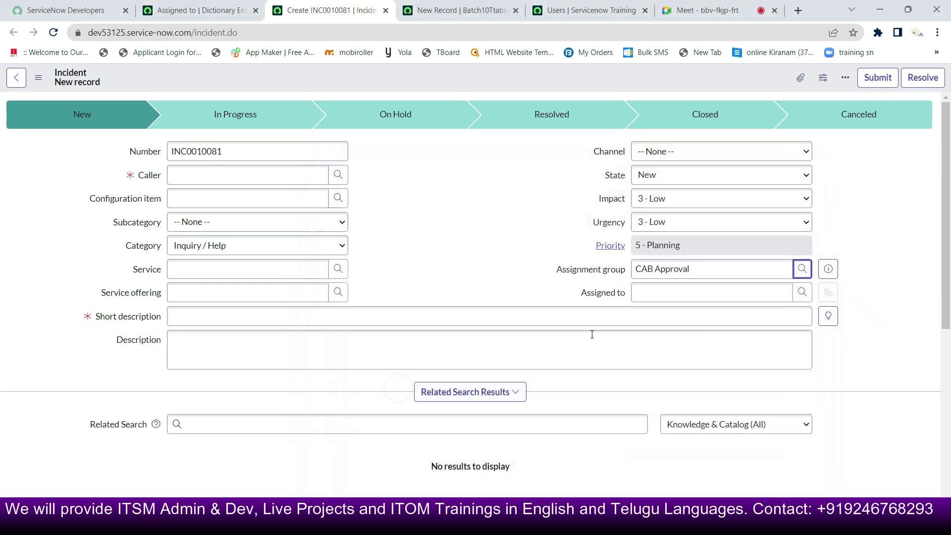
pyautogui.click(803, 292)
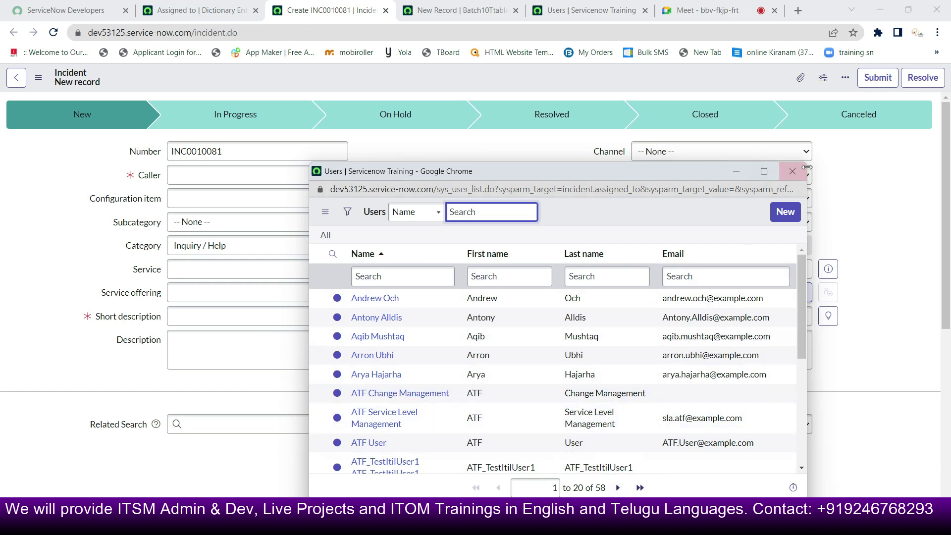
pyautogui.click(792, 171)
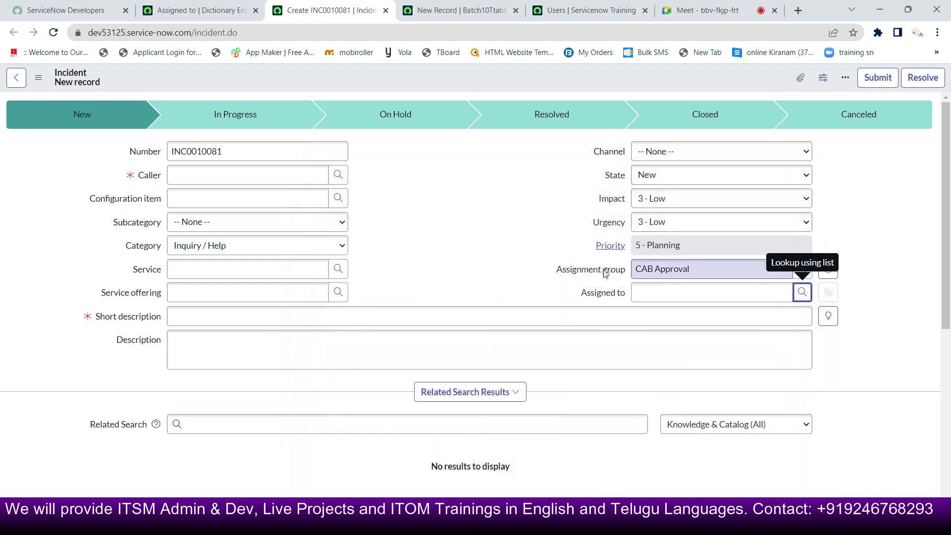
pyautogui.moveTo(615, 297)
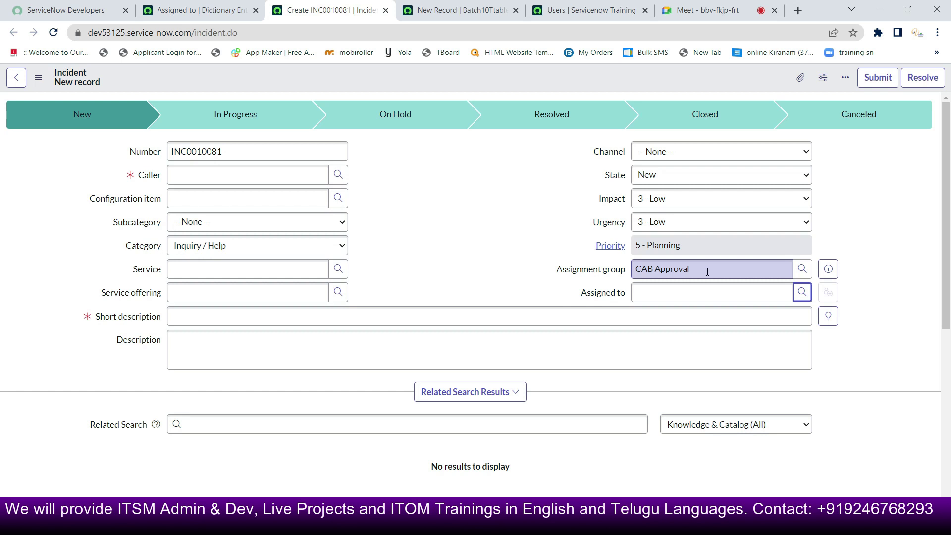
# Set the Assigned to entry's Dependent field to the copied assignment_group, save it, and return to the new incident form
pyautogui.click(200, 14)
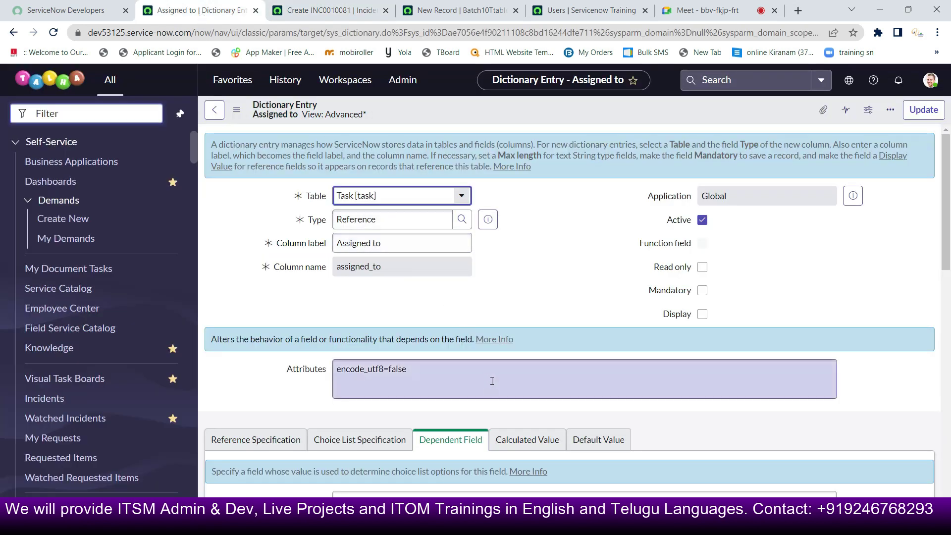
pyautogui.scroll(-5, 489, 376)
pyautogui.click(396, 254)
pyautogui.hotkey('ctrl', 'v')
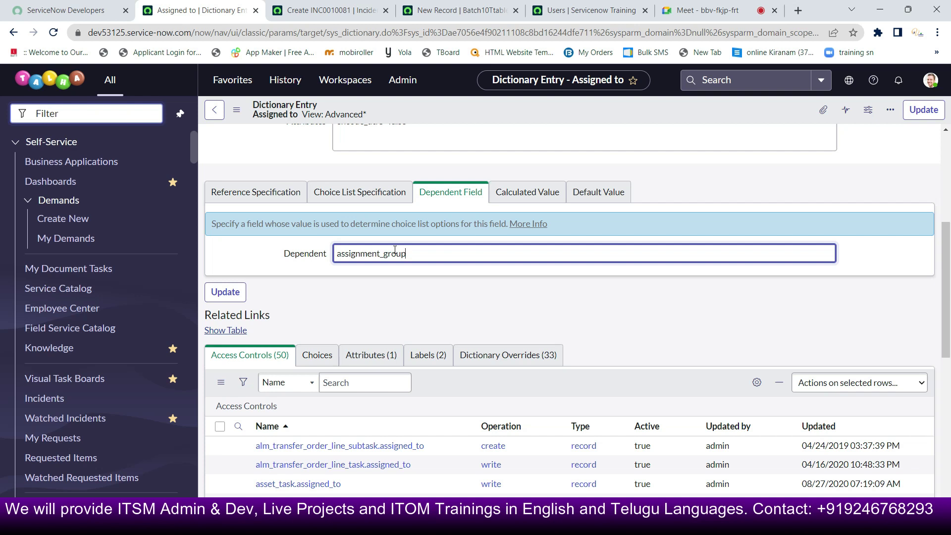
pyautogui.rightClick(541, 108)
pyautogui.click(550, 112)
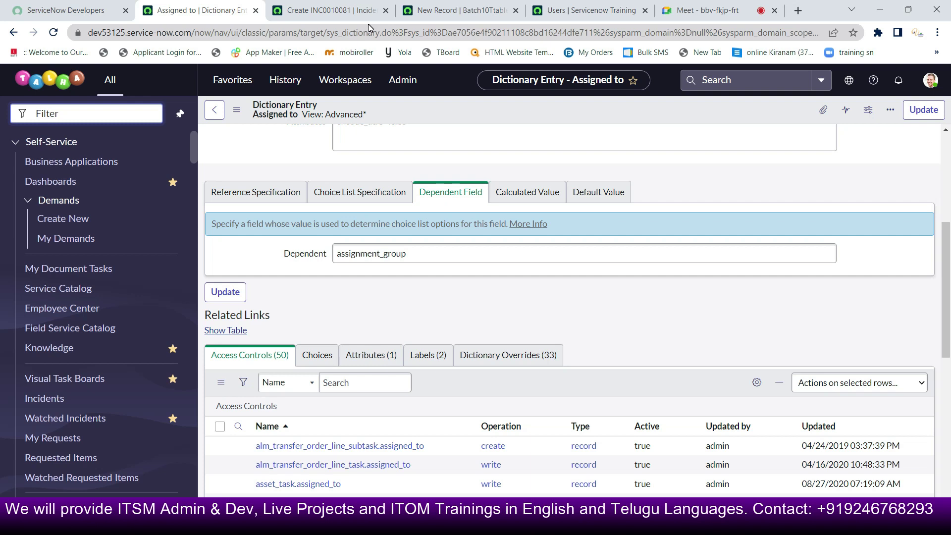
pyautogui.click(329, 12)
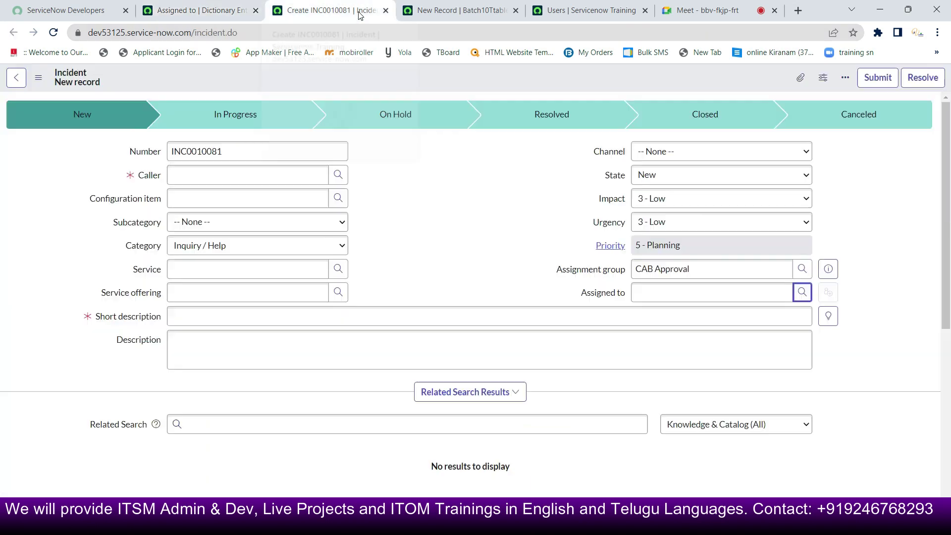
# Reload the new incident form and check the users offered in the Assigned to lookup while Assignment group is empty
pyautogui.click(53, 32)
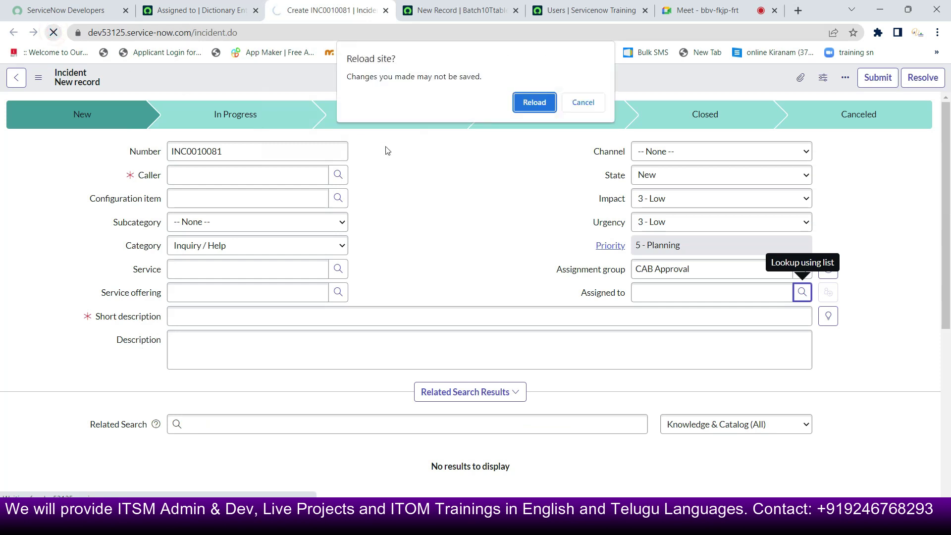
pyautogui.click(521, 103)
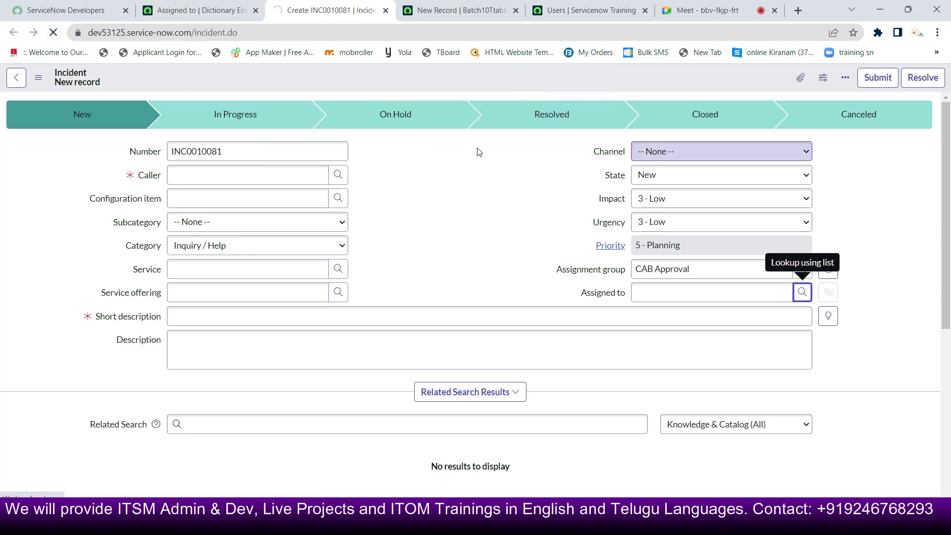
pyautogui.click(802, 293)
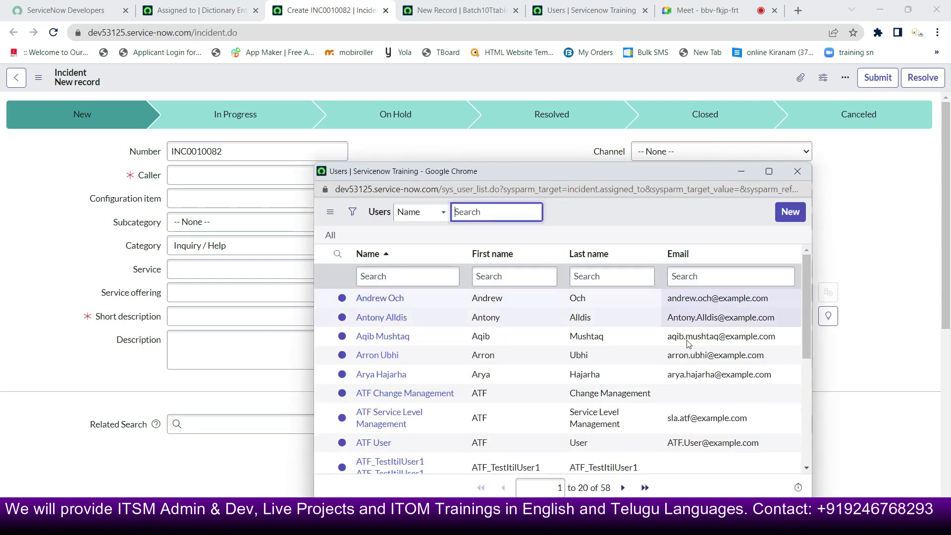
pyautogui.click(798, 171)
# Set the incident's Assignment group to CAB Approval and check the users offered in the Assigned to lookup
pyautogui.click(785, 273)
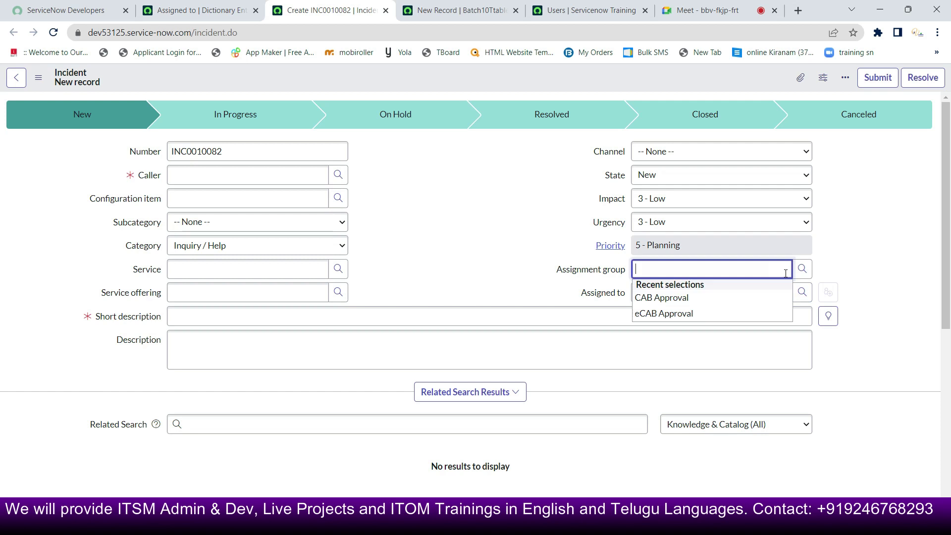
pyautogui.write('c')
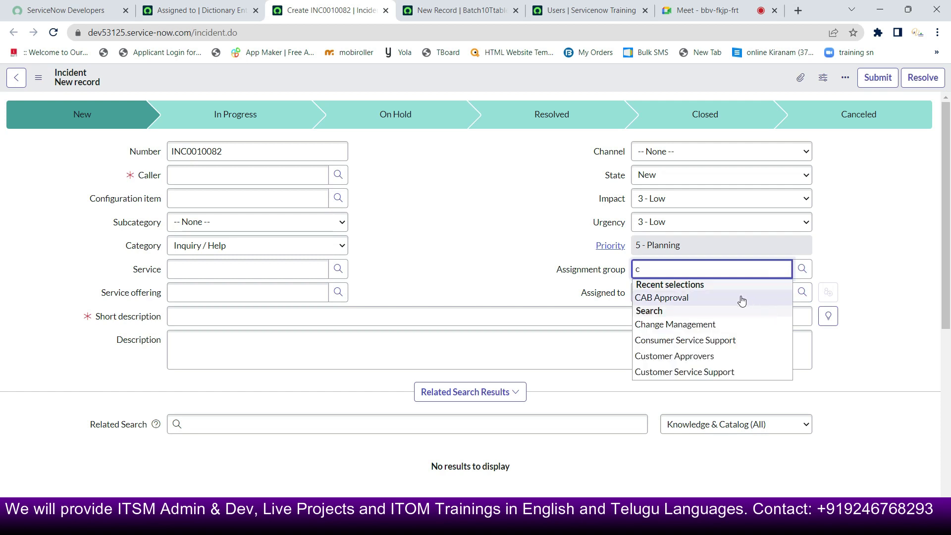
pyautogui.click(712, 298)
pyautogui.click(803, 293)
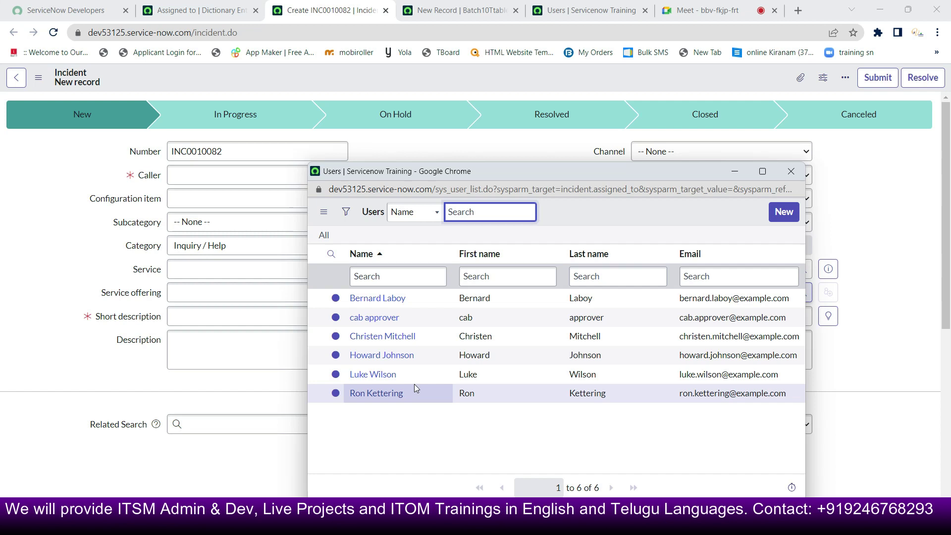
pyautogui.click(791, 171)
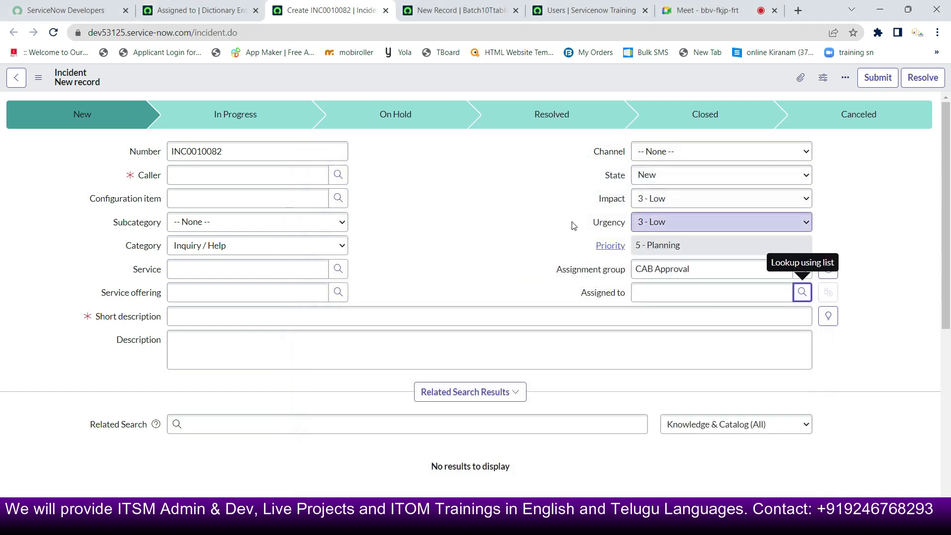
# Return to the Assigned to dictionary entry and review its Dependent field, Access Controls list and general settings
pyautogui.click(230, 13)
pyautogui.scroll(-5, 511, 244)
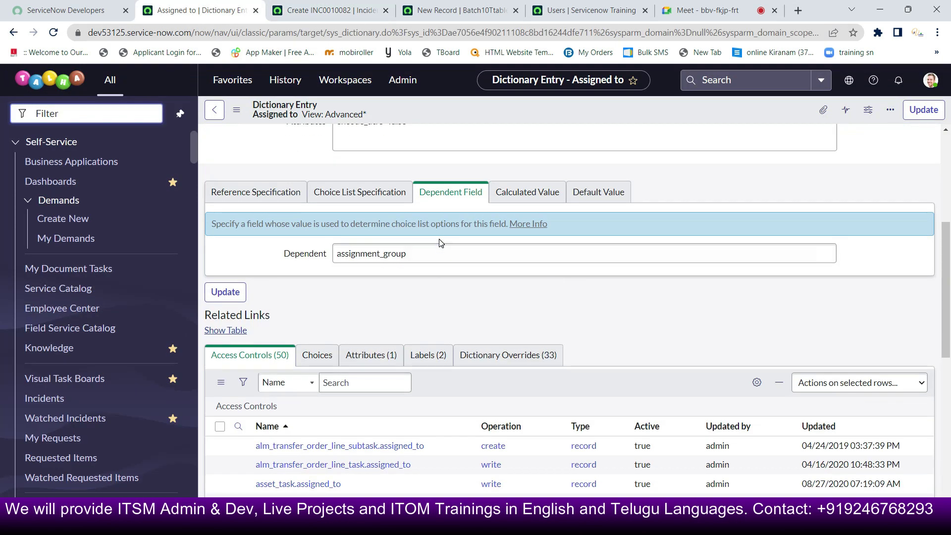
pyautogui.scroll(-8, 440, 242)
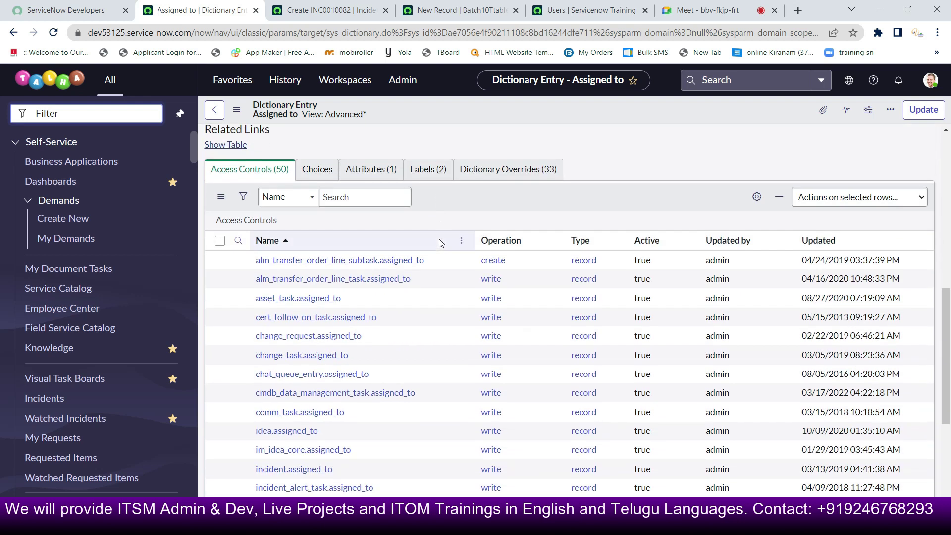
pyautogui.scroll(8, 441, 243)
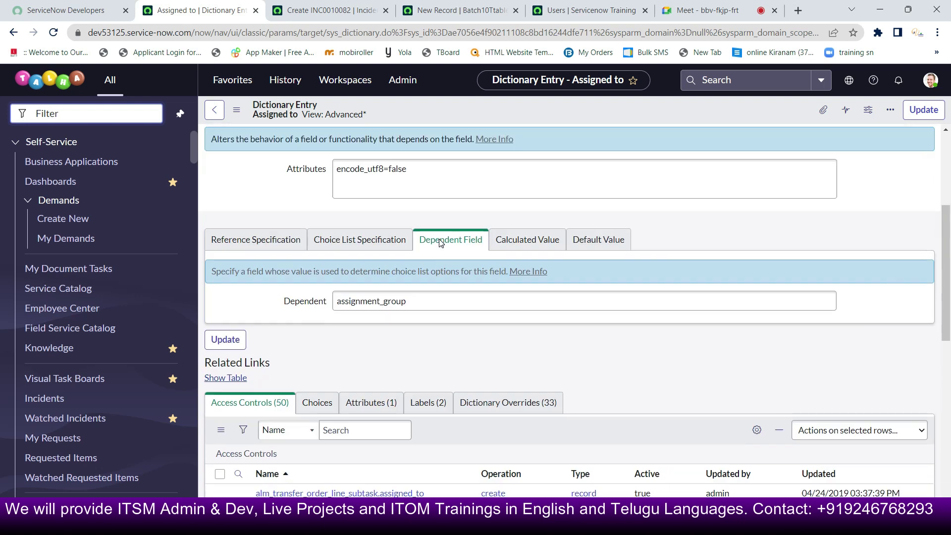
pyautogui.scroll(3, 441, 242)
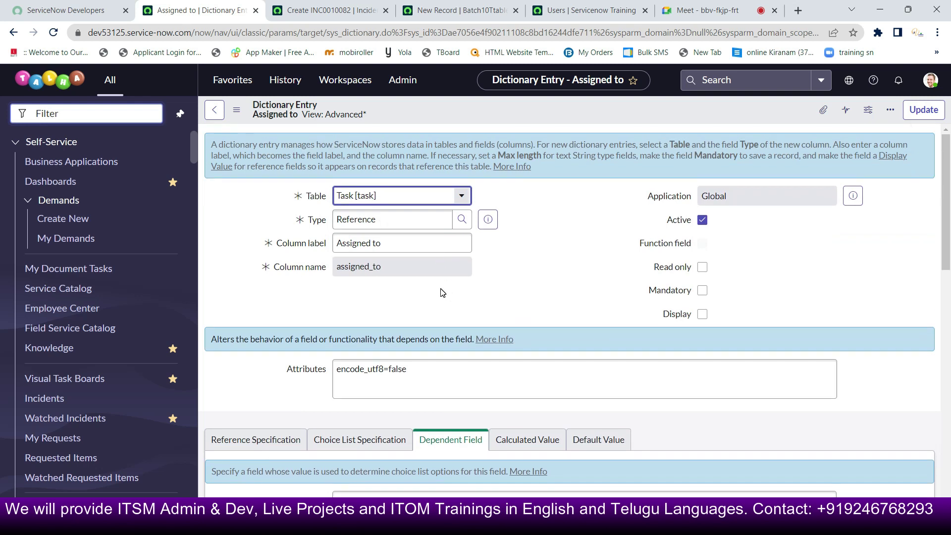
pyautogui.hotkey('alt', 'Tab')
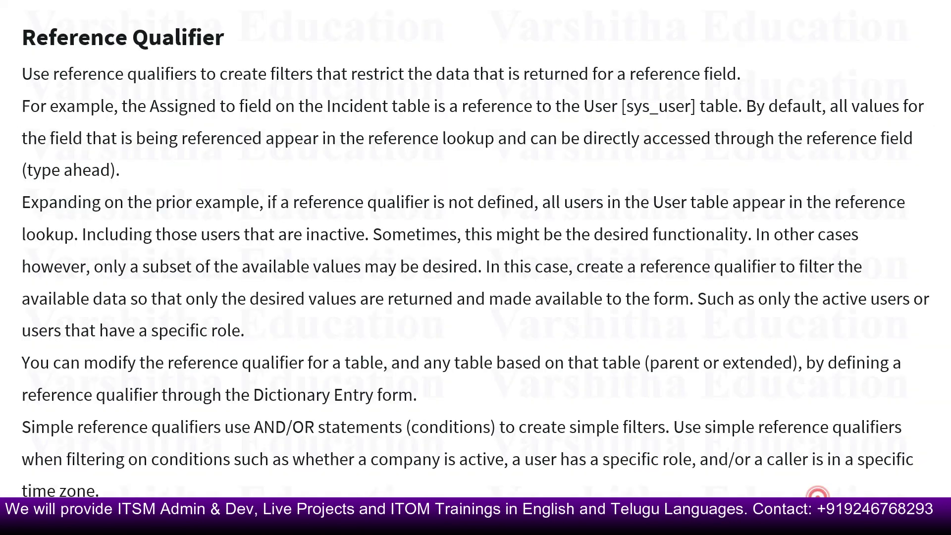
pyautogui.click(818, 495)
pyautogui.click(765, 341)
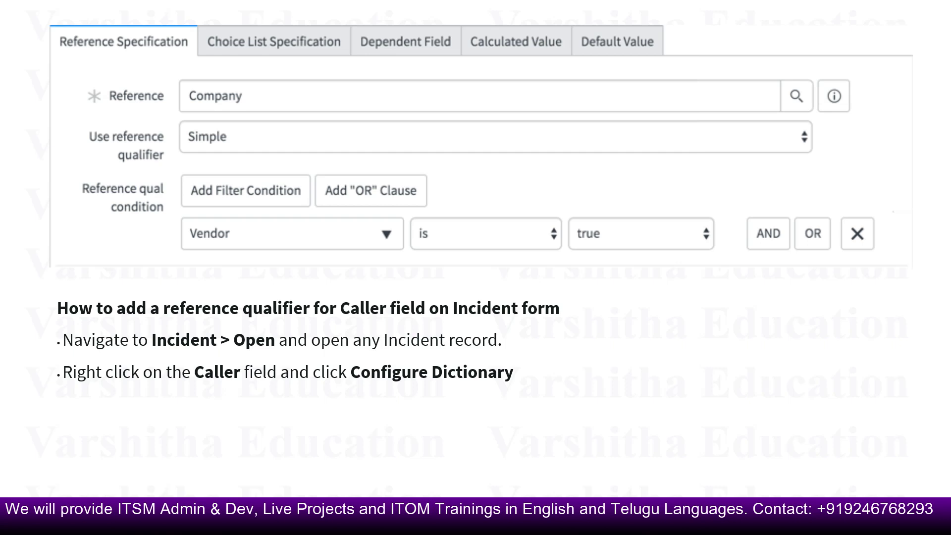
pyautogui.press('Right')
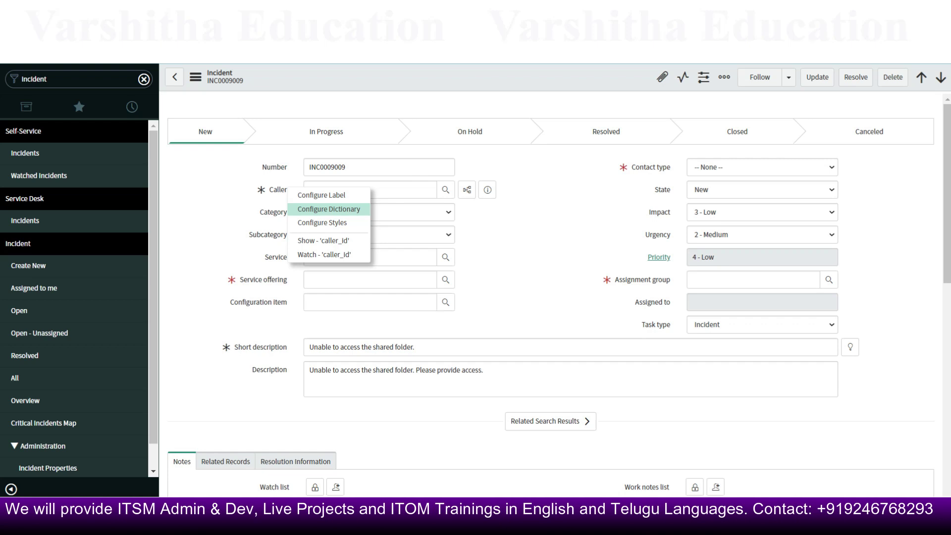
pyautogui.press('Right')
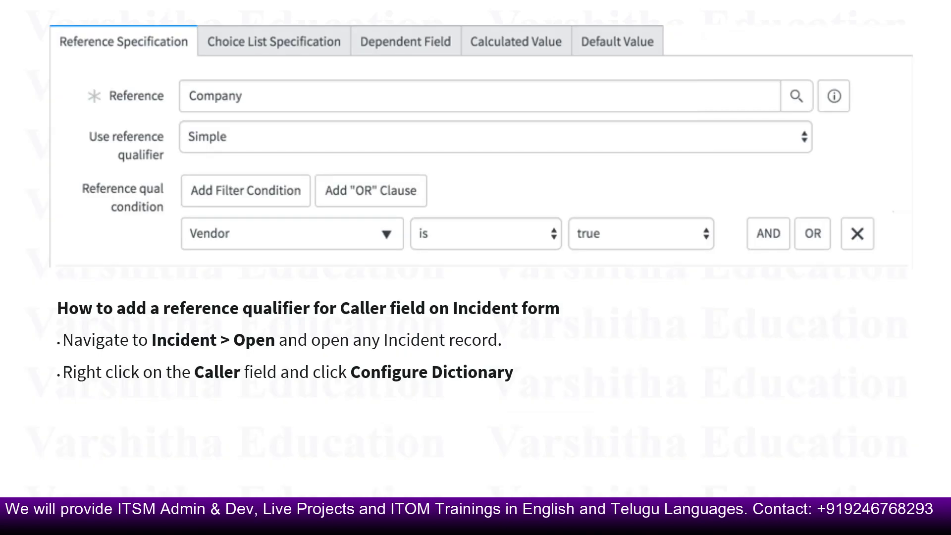
pyautogui.press('Left')
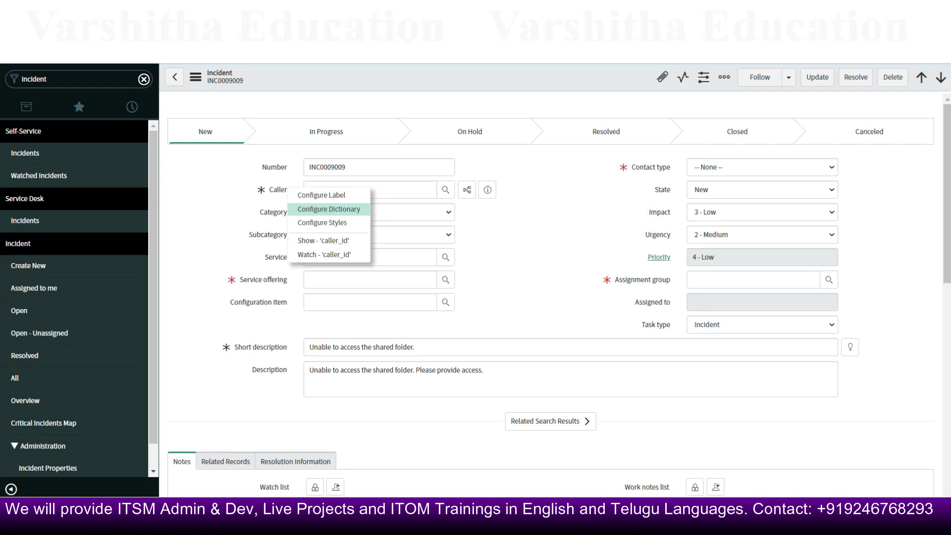
pyautogui.press('Right')
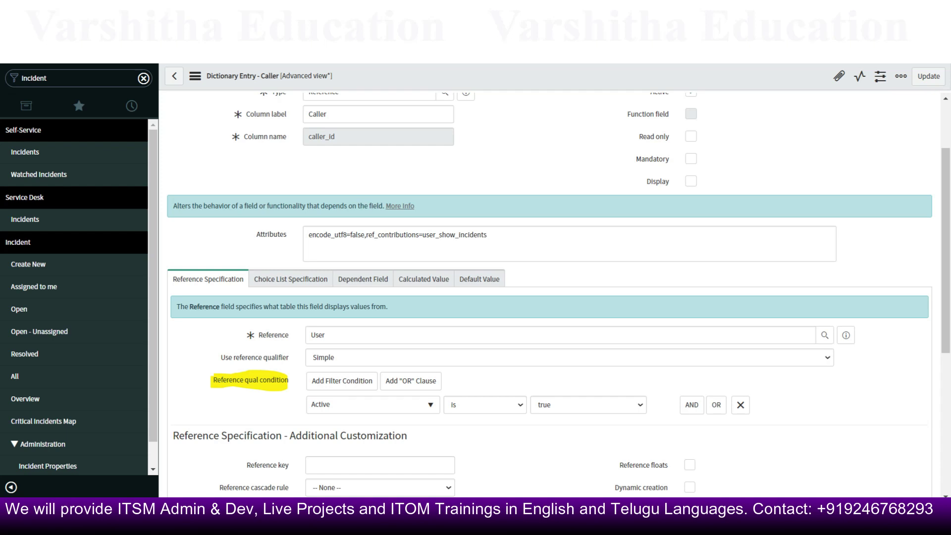
pyautogui.press('Right')
pyautogui.press('Left')
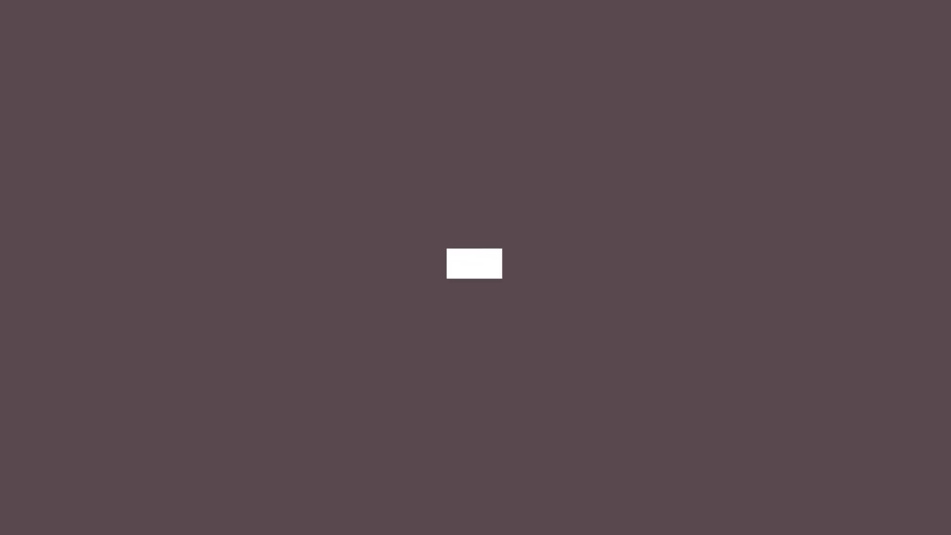